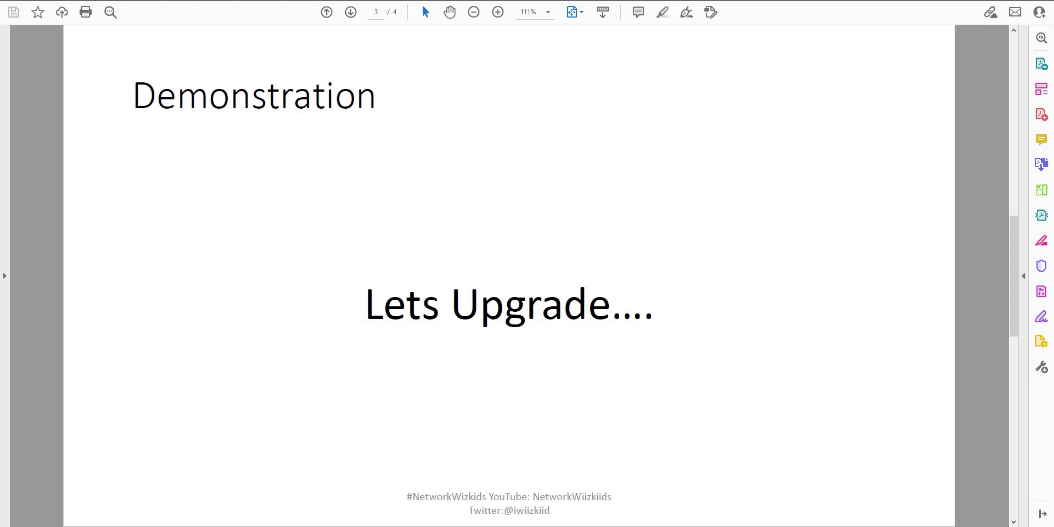
Step: Bring the Observium monitoring window forward over the 'Lets Upgrade....' PDF slide
left_click_drag(712, 162, 376, 140)
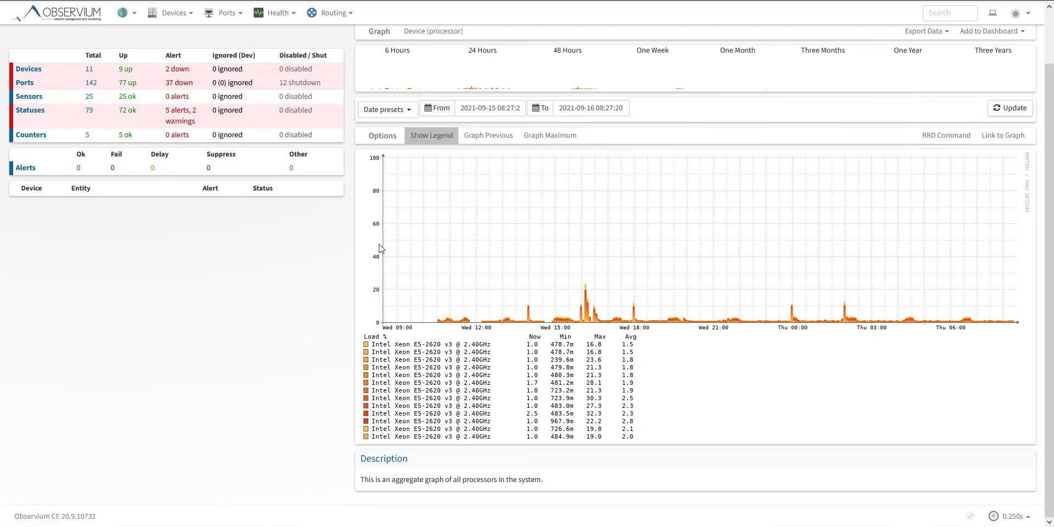
Step: Review the processor load and memory graphs for device 12.0.0.101 in Observium
scroll(380, 247, "up", 1)
scroll(364, 251, "down", 2)
scroll(365, 251, "up", 2)
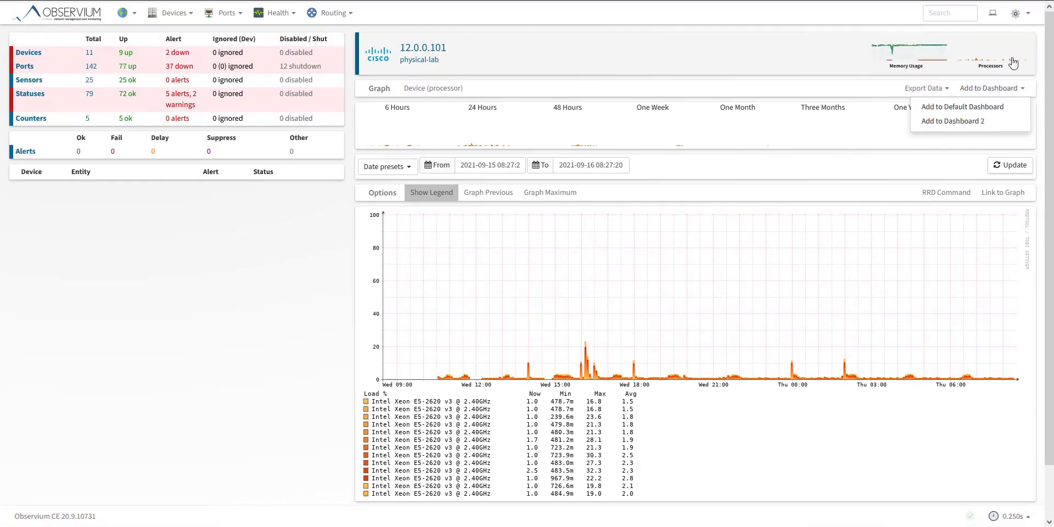
mouse_move(933, 54)
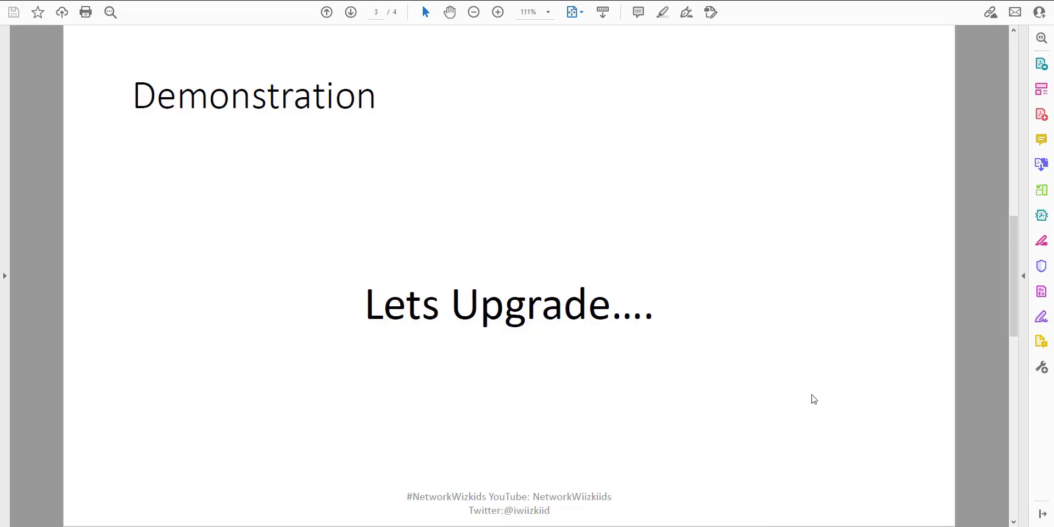
Step: Return to the 'Lets Upgrade....' demonstration slide in Acrobat Reader
left_click_drag(812, 395, 554, 133)
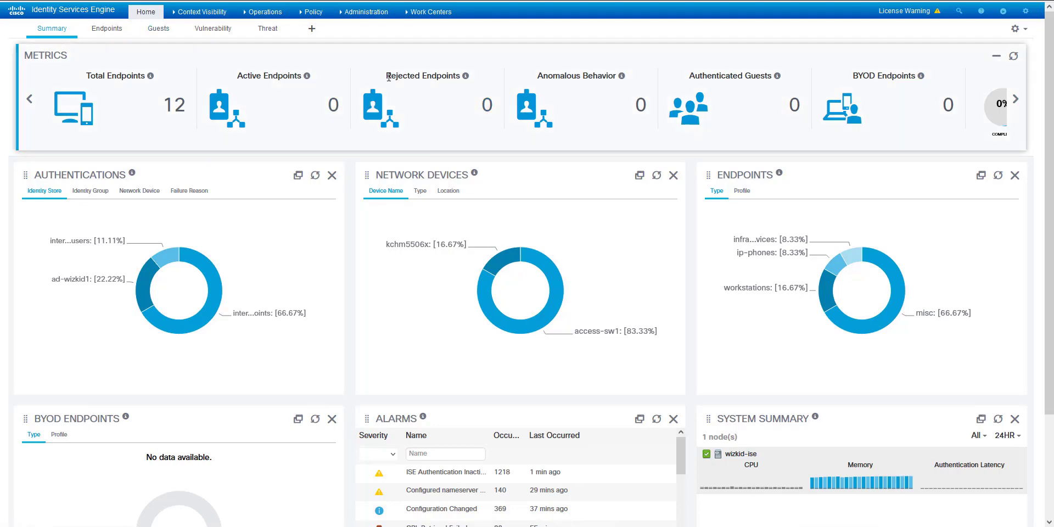
Step: Go to System Maintenance and list the FTP, HTTPS-REPO and TFTP_Server repositories
mouse_move(383, 16)
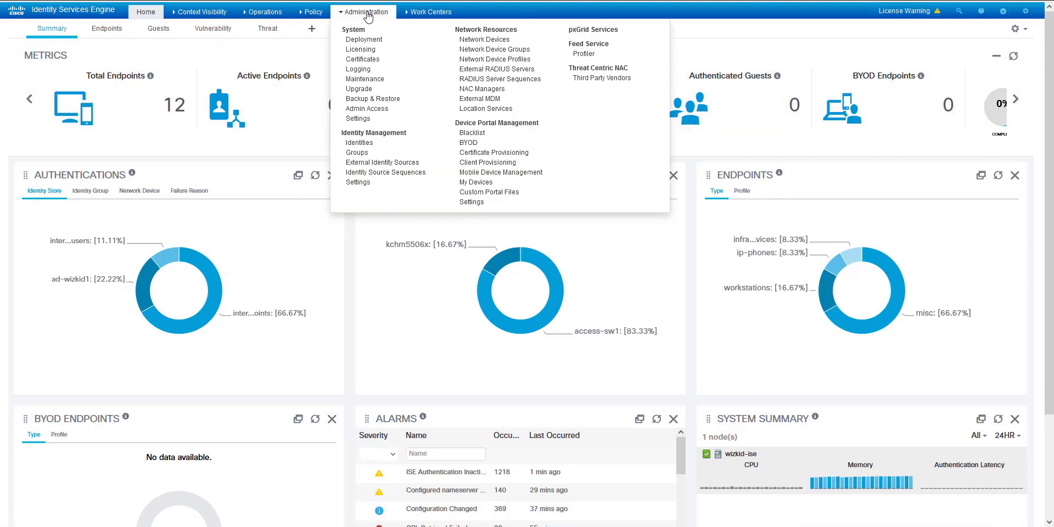
left_click(365, 79)
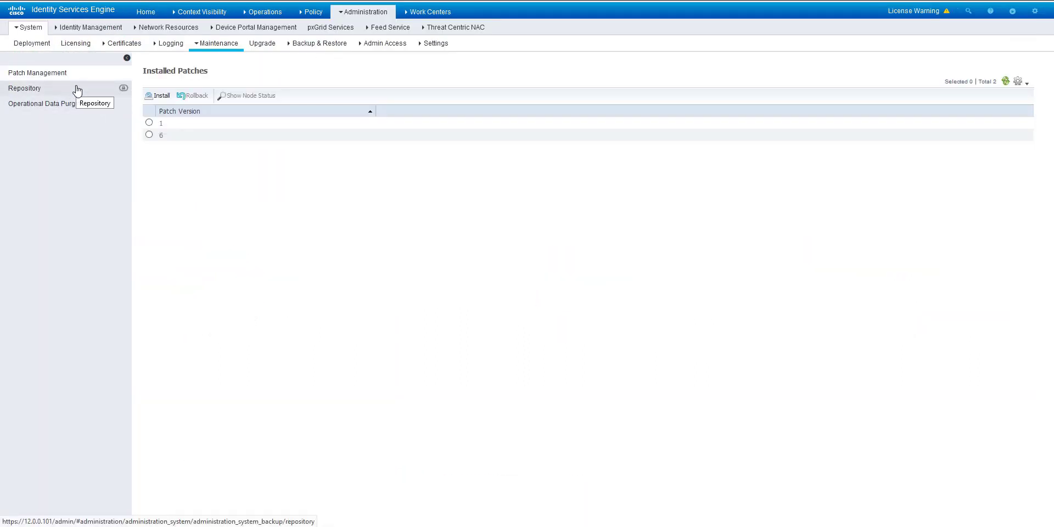
left_click(77, 91)
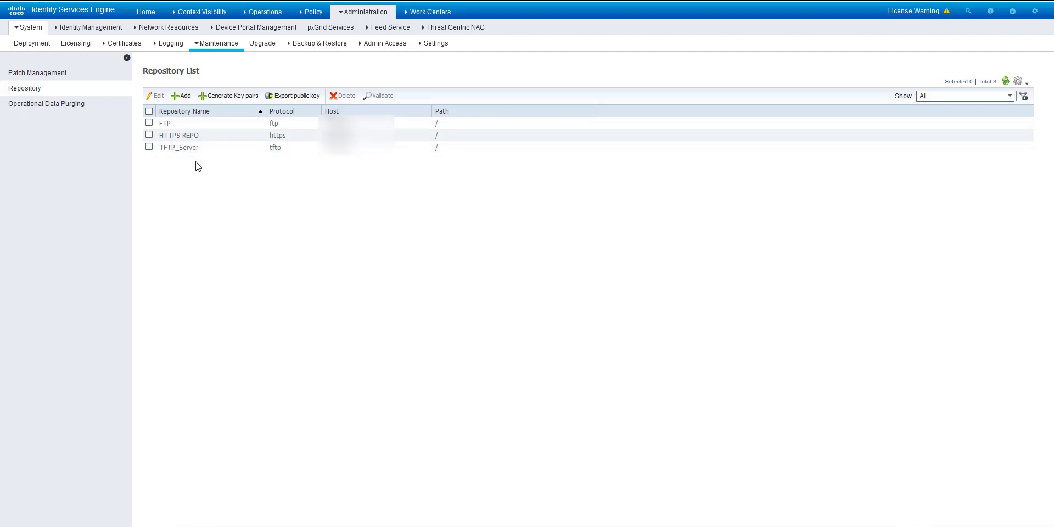
Step: Navigate to Administration > System > Backup & Restore
left_click(169, 27)
mouse_move(343, 12)
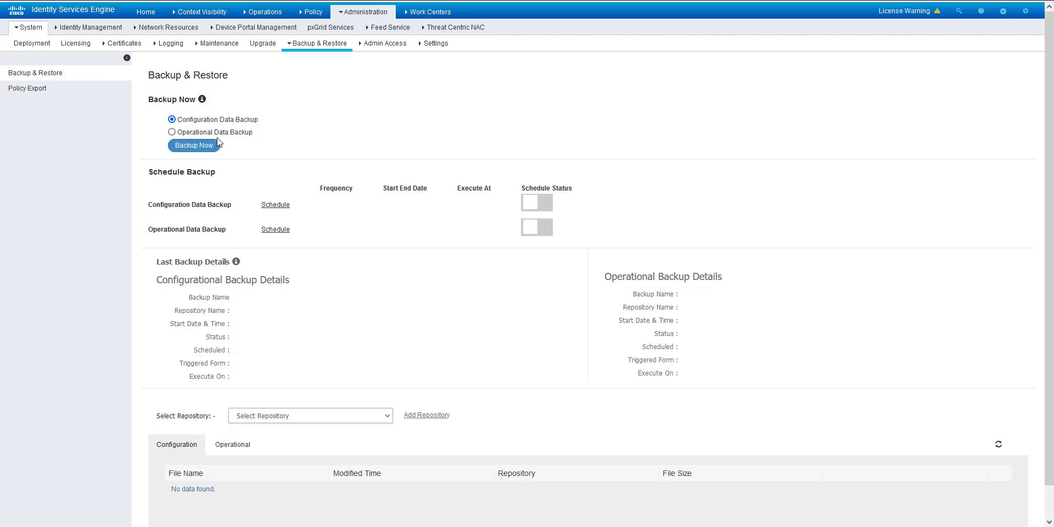
Step: Check the empty backup details and drop down the Administration page list
left_click(208, 154)
scroll(409, 137, "down", 1)
scroll(414, 140, "up", 1)
left_click(360, 16)
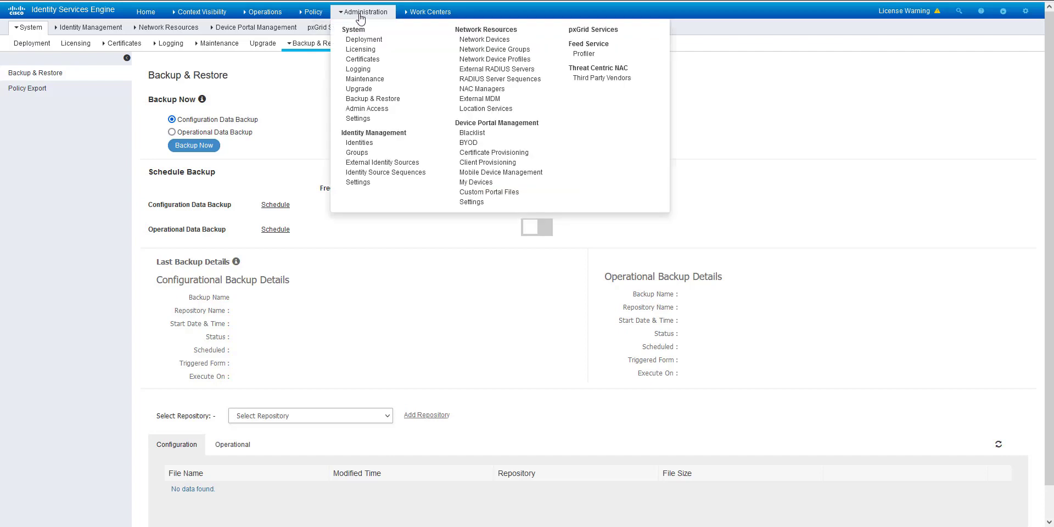
Step: Open the Upgrade wizard, note the Standalone node on 2.4.0.357 Patch 1.6, then go back
left_click(365, 90)
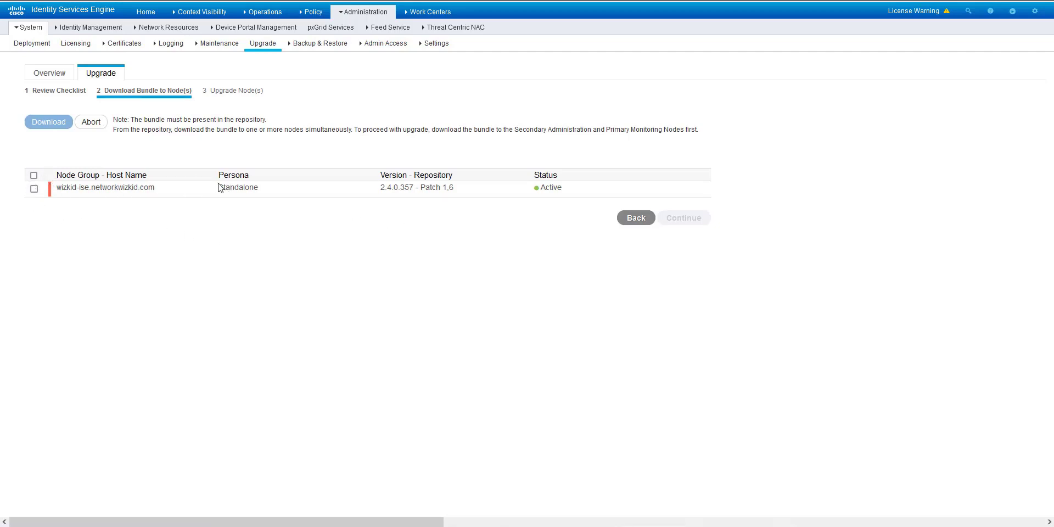
left_click_drag(219, 189, 276, 191)
left_click(276, 191)
left_click_drag(381, 189, 456, 192)
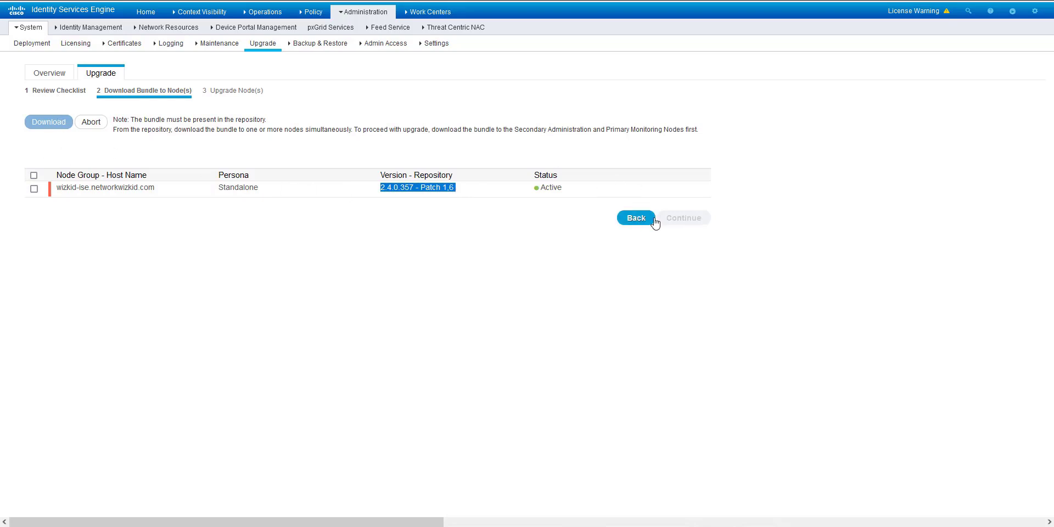
left_click(636, 218)
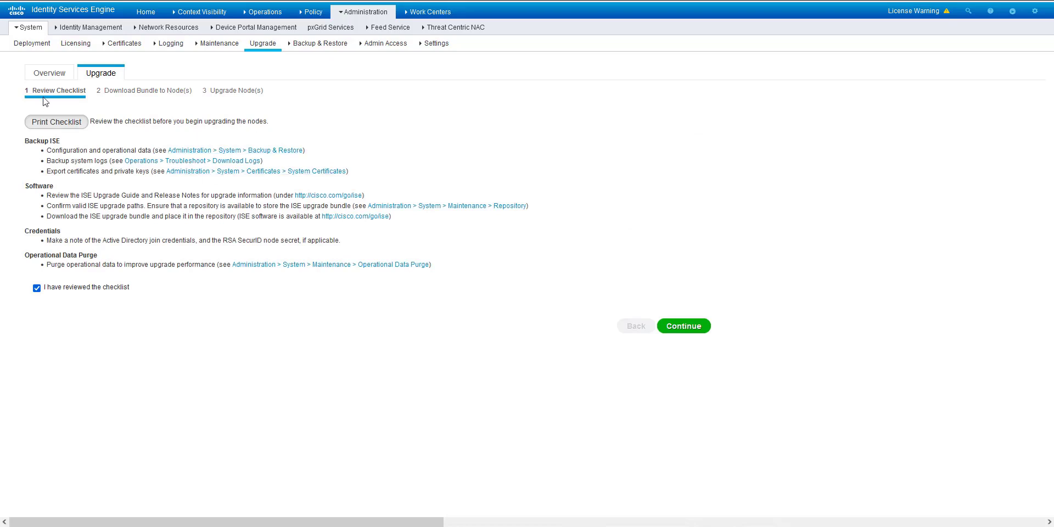
left_click(68, 76)
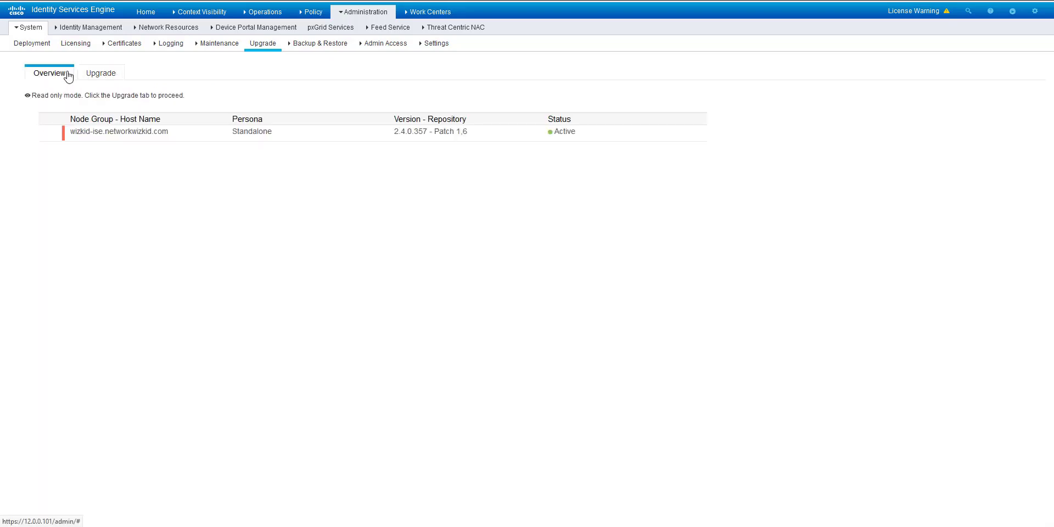
left_click(100, 74)
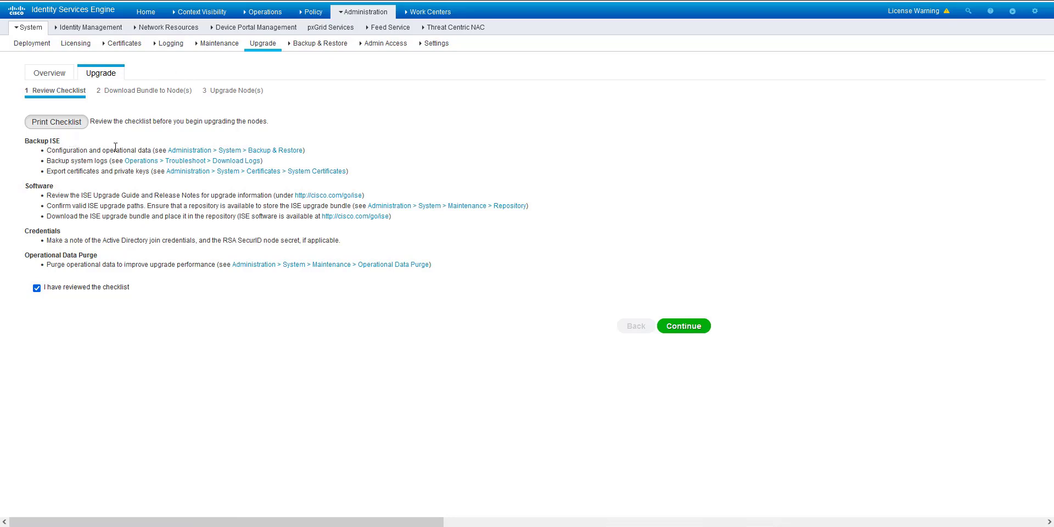
double_click(183, 148)
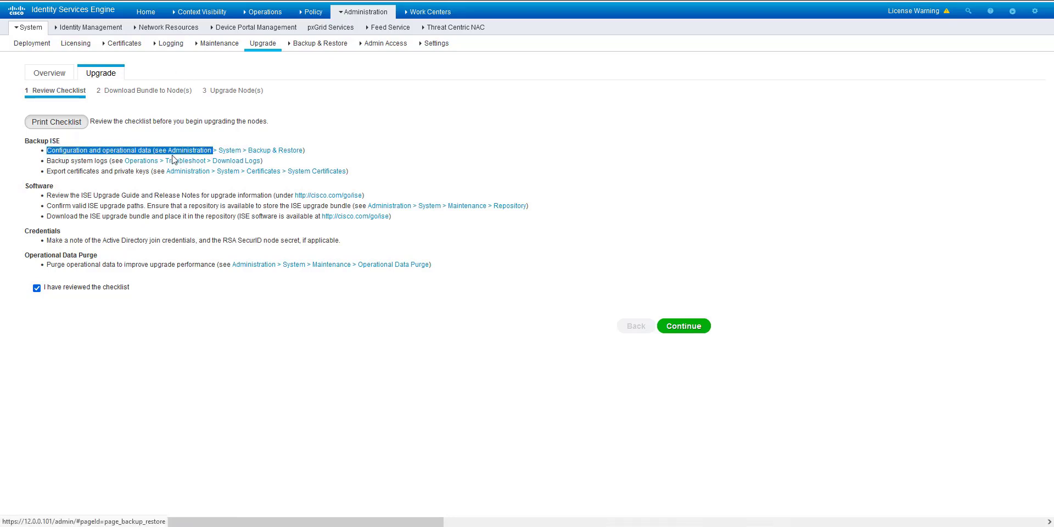
mouse_move(172, 155)
left_mouse_down()
mouse_move(106, 141)
mouse_move(162, 140)
mouse_move(163, 150)
left_mouse_up()
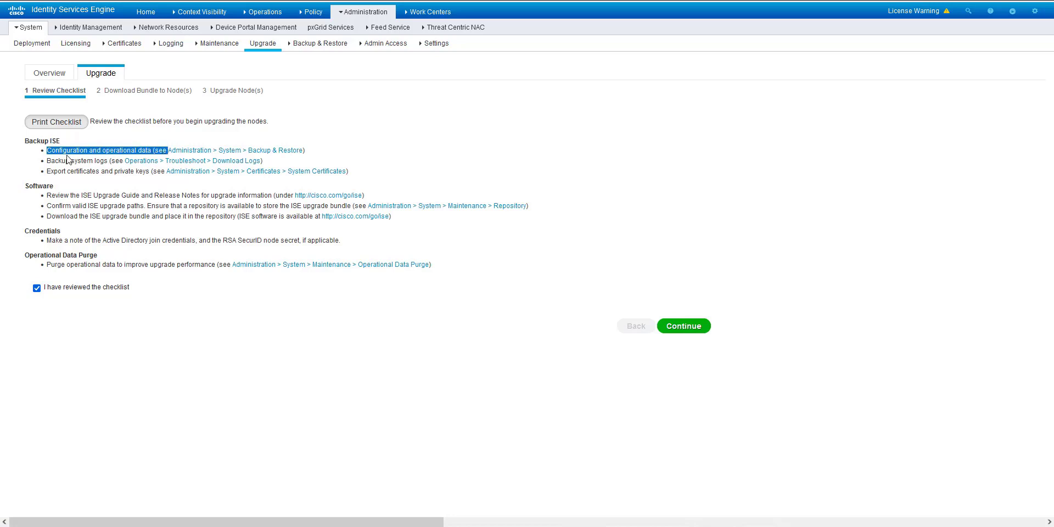
left_click(50, 160)
left_click_drag(48, 161, 282, 161)
left_click(283, 161)
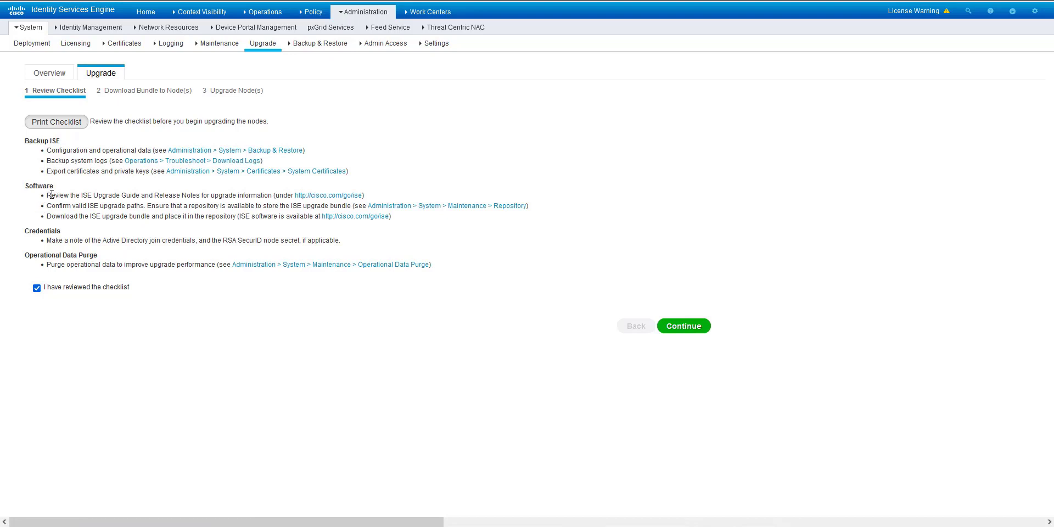
left_click_drag(51, 195, 265, 196)
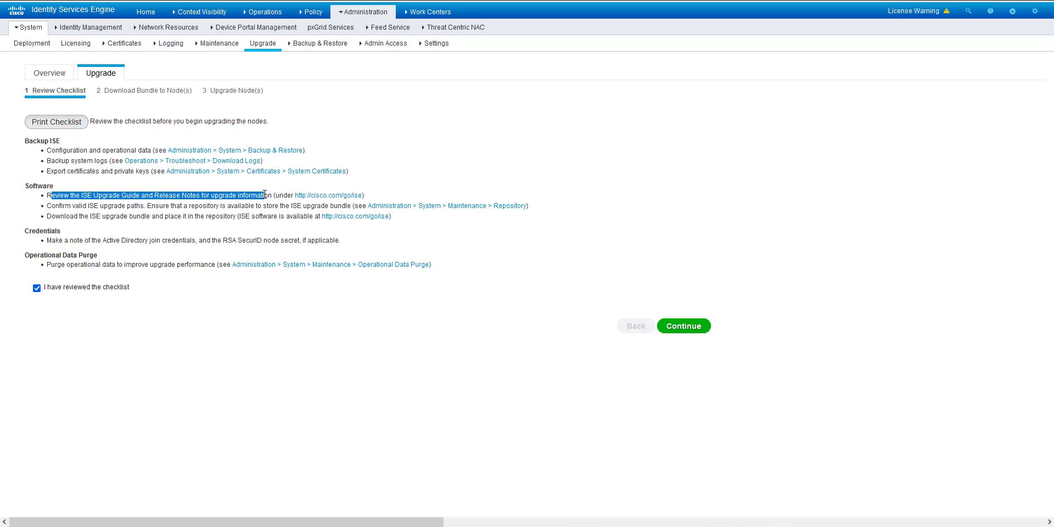
left_click(55, 208)
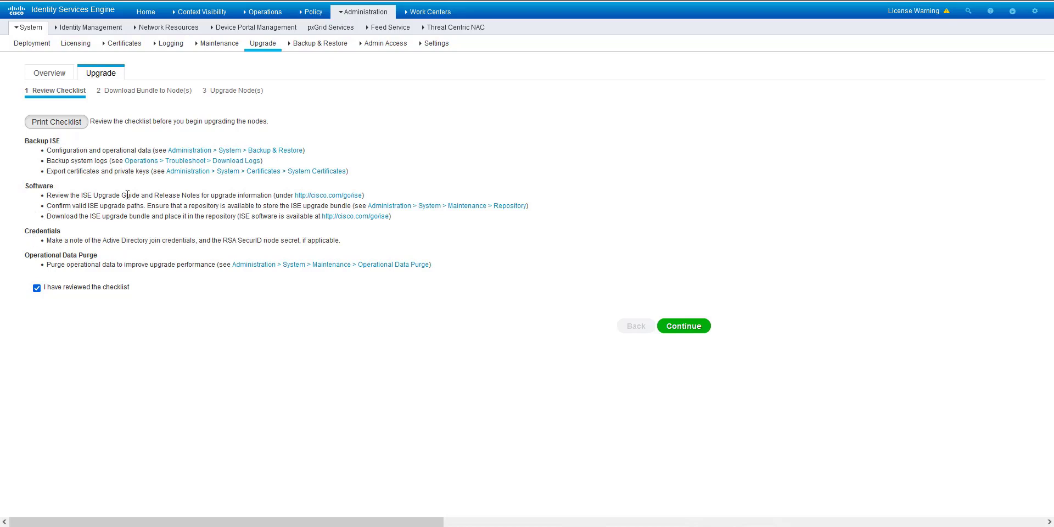
left_click_drag(56, 216, 229, 215)
left_click(229, 217)
left_click_drag(47, 239, 334, 235)
left_click(336, 234)
triple_click(337, 238)
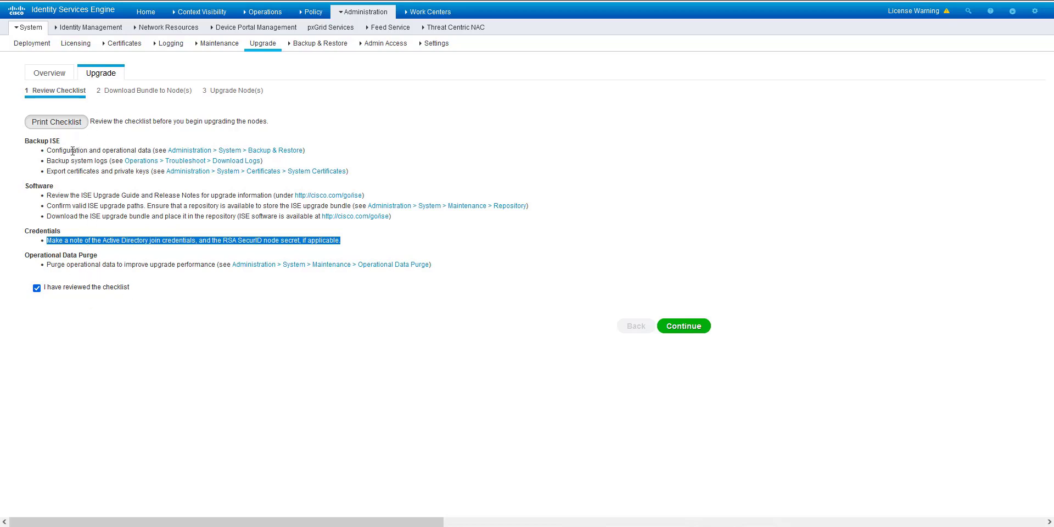
Step: Highlight the reviewed checklist and continue to the Download Bundle to Node(s) step
left_click_drag(51, 151, 33, 317)
left_click(33, 317)
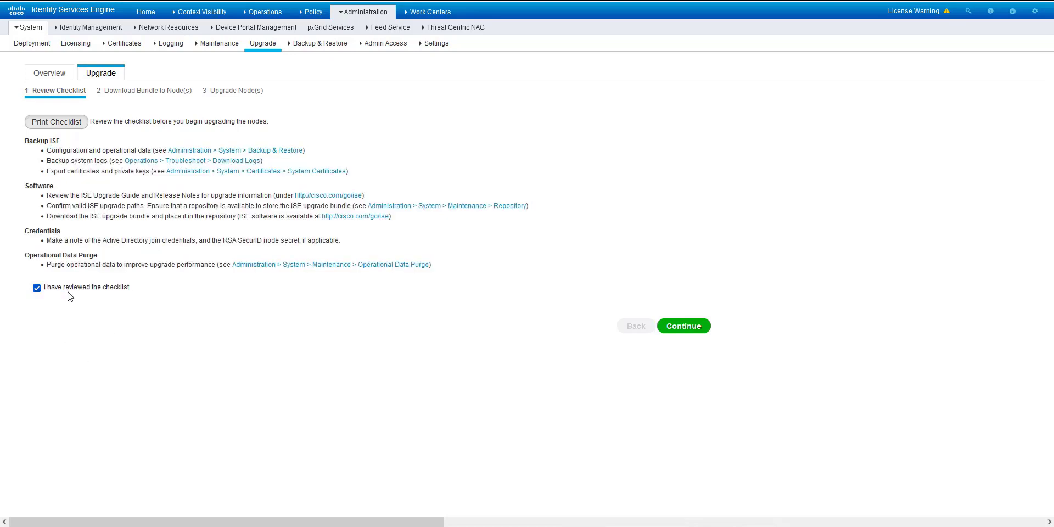
left_click(684, 327)
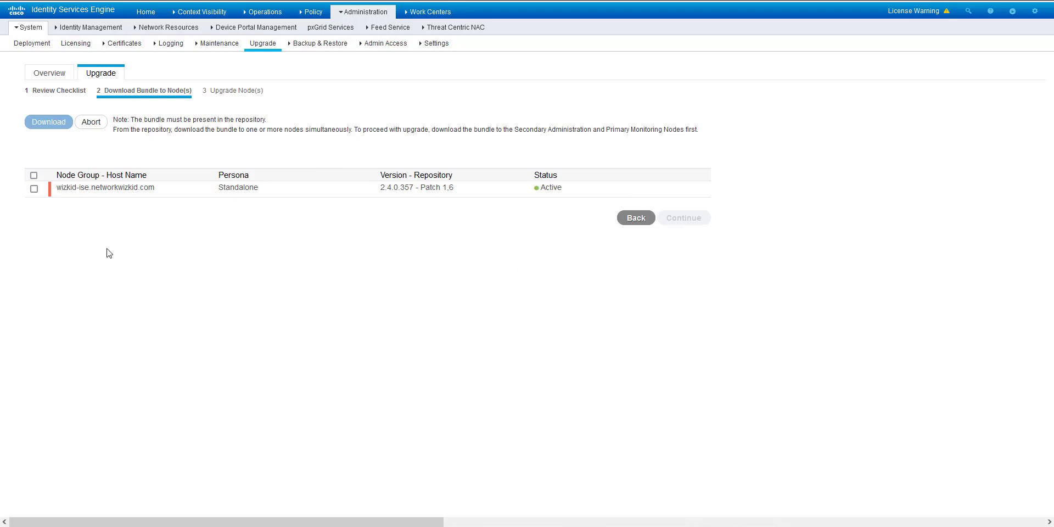
Step: Select the standalone node for bundle download and pick the FTP repository
left_click(34, 188)
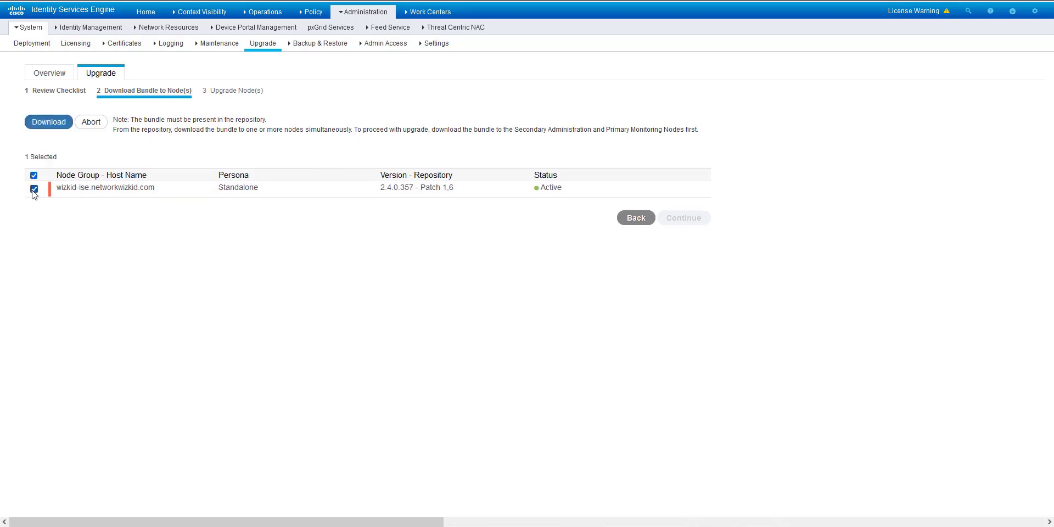
left_click(47, 123)
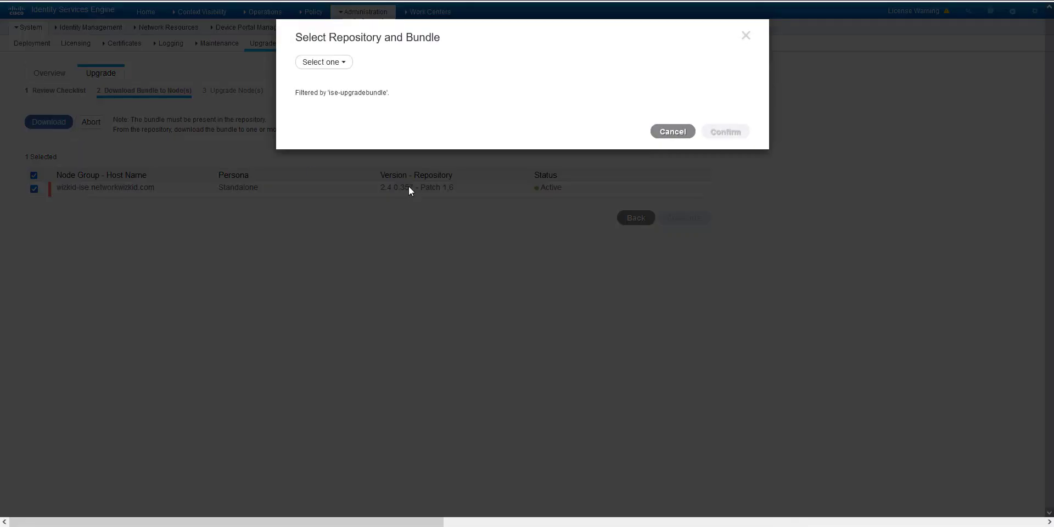
left_click(345, 65)
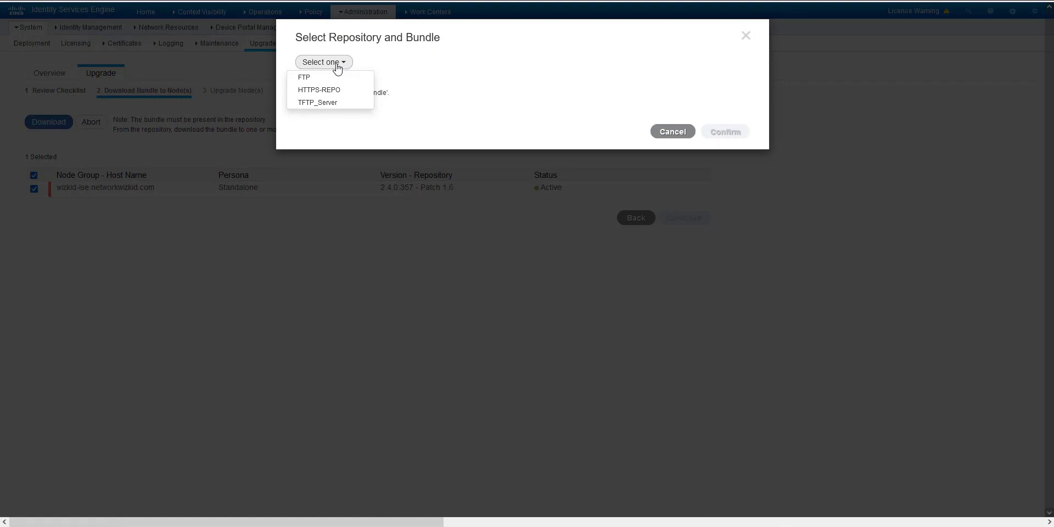
left_click(327, 77)
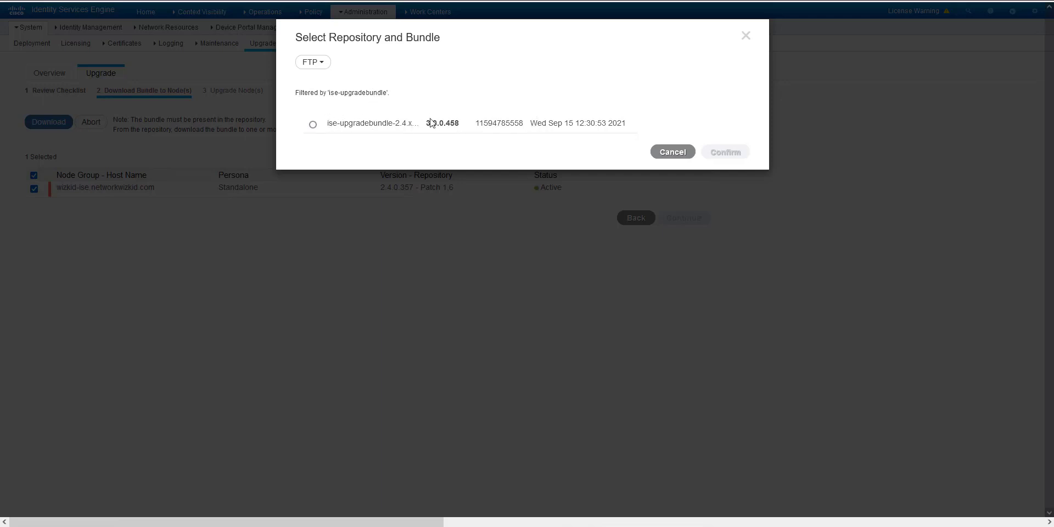
Step: Choose the 3.0.0.458 upgrade bundle and confirm the repository and bundle
left_click_drag(425, 125, 468, 127)
left_click_drag(345, 123, 413, 124)
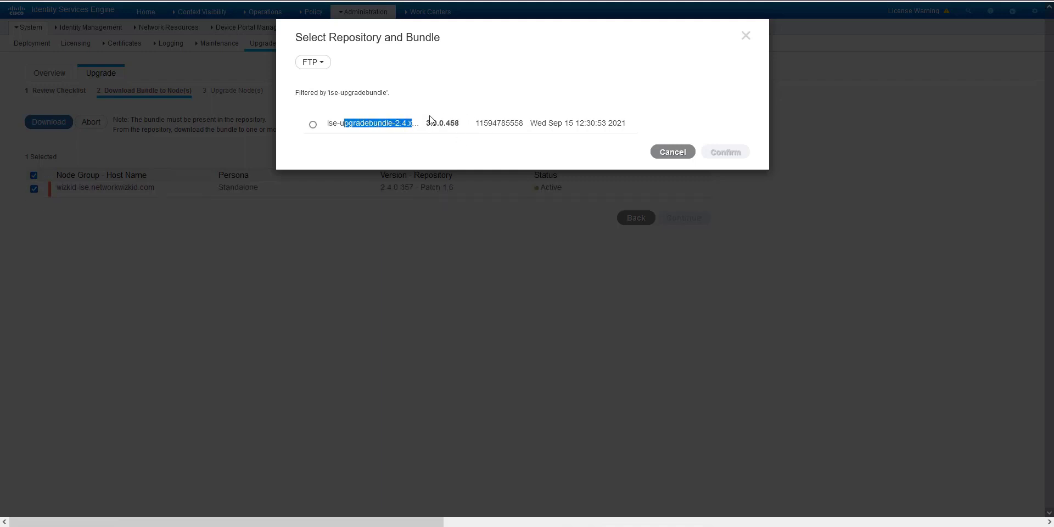
left_click(313, 125)
left_click(716, 159)
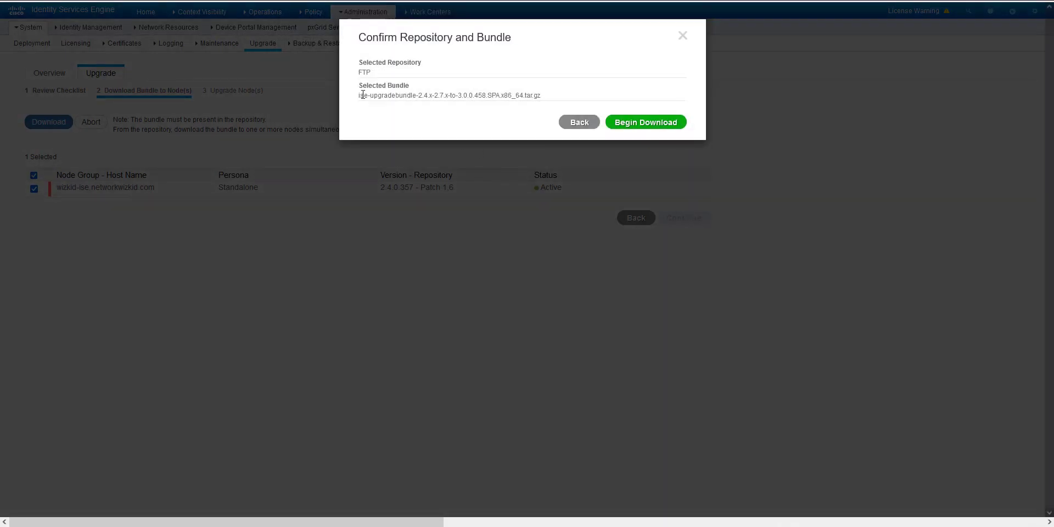
Step: Begin downloading the 3.0.0.458 bundle to the standalone node until it reports Ready for upgrade
left_click_drag(548, 98, 360, 97)
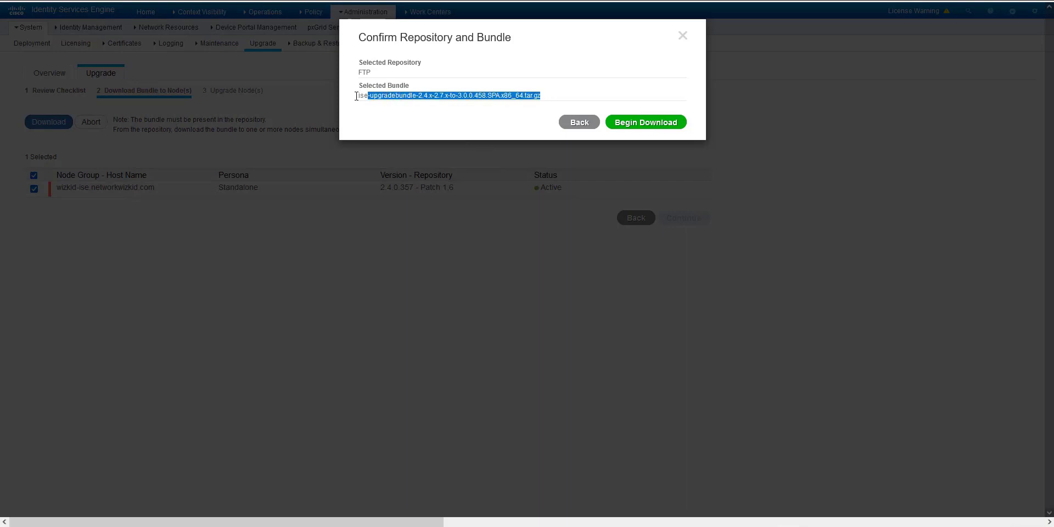
left_click(386, 105)
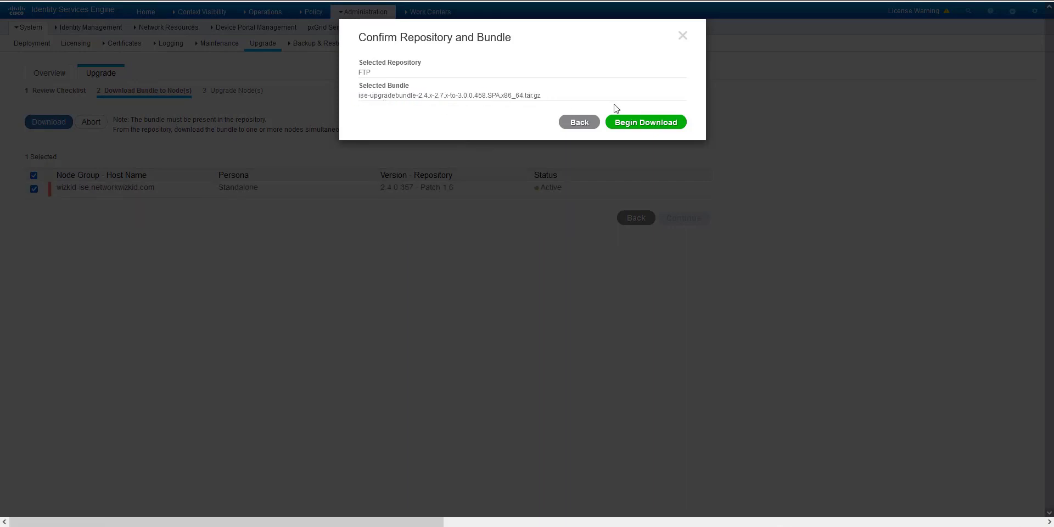
left_click(639, 123)
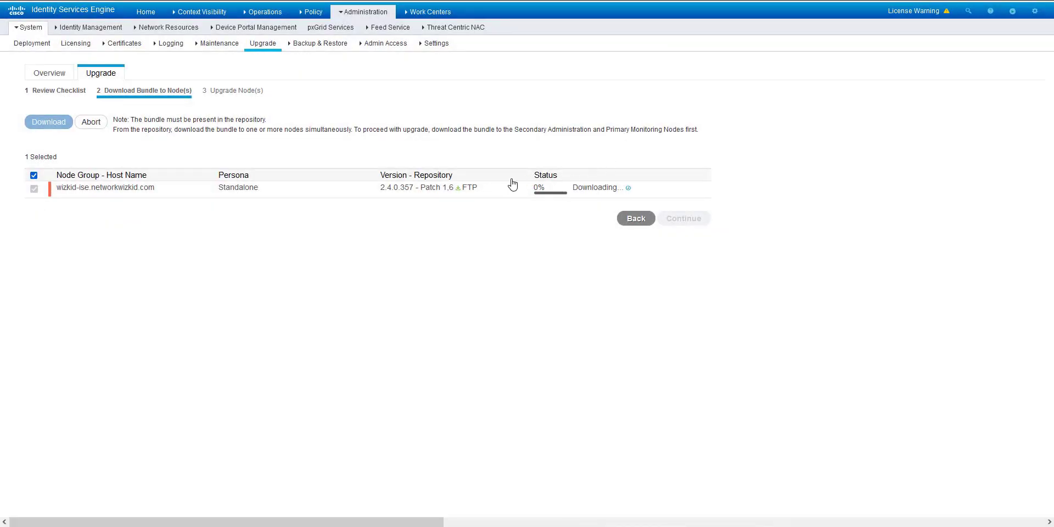
mouse_move(629, 191)
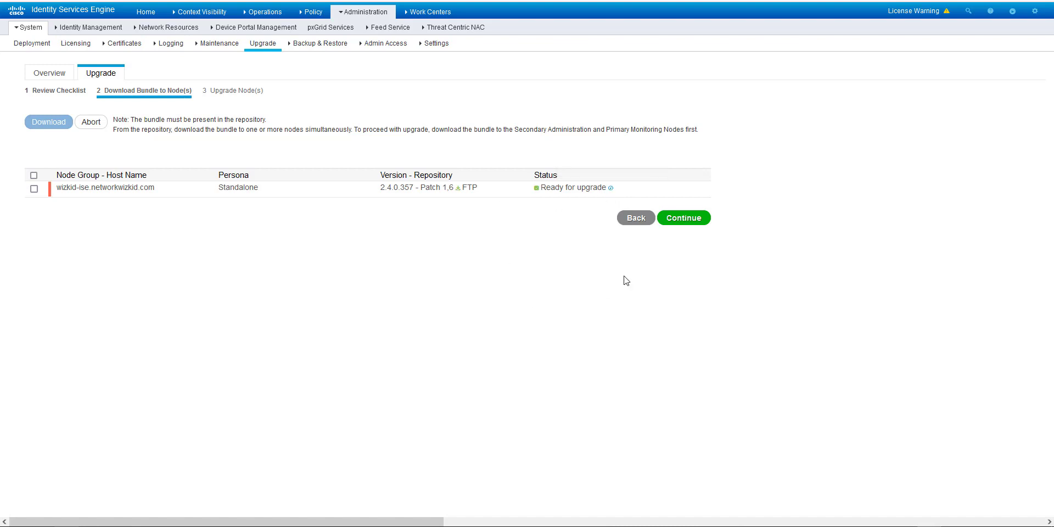
Step: Queue the standalone node as Sequence 1 on the Upgrade Node(s) step for 3.0.0.458
left_click(683, 218)
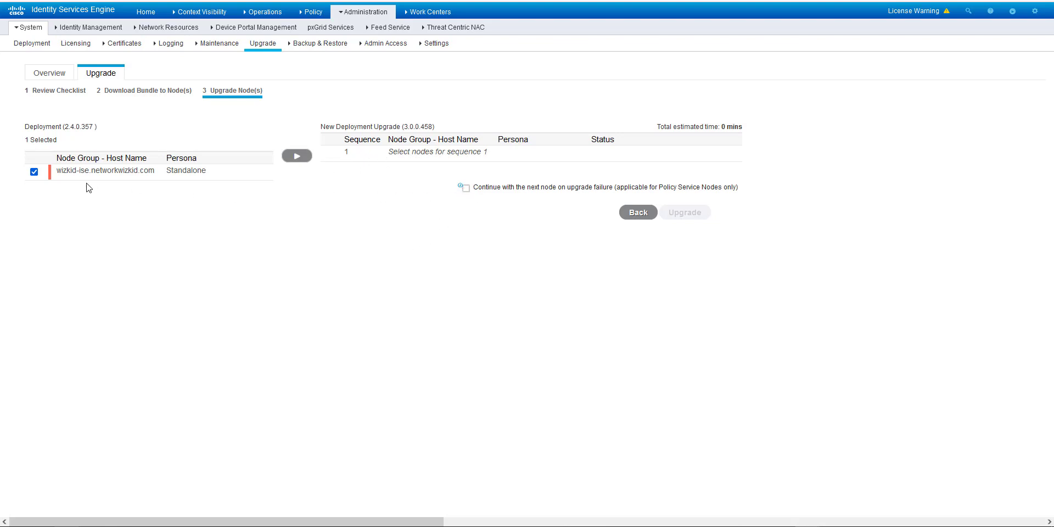
left_click(297, 156)
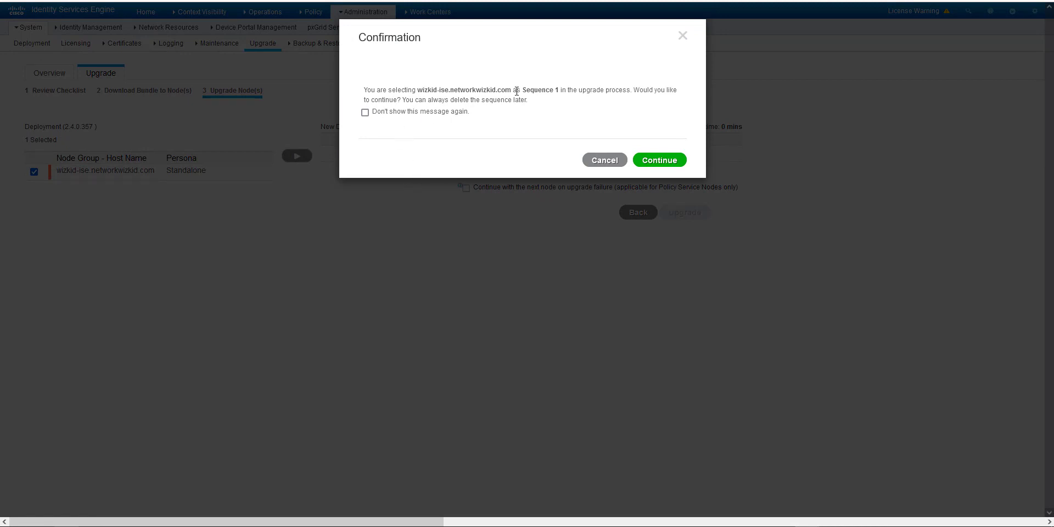
left_click(641, 160)
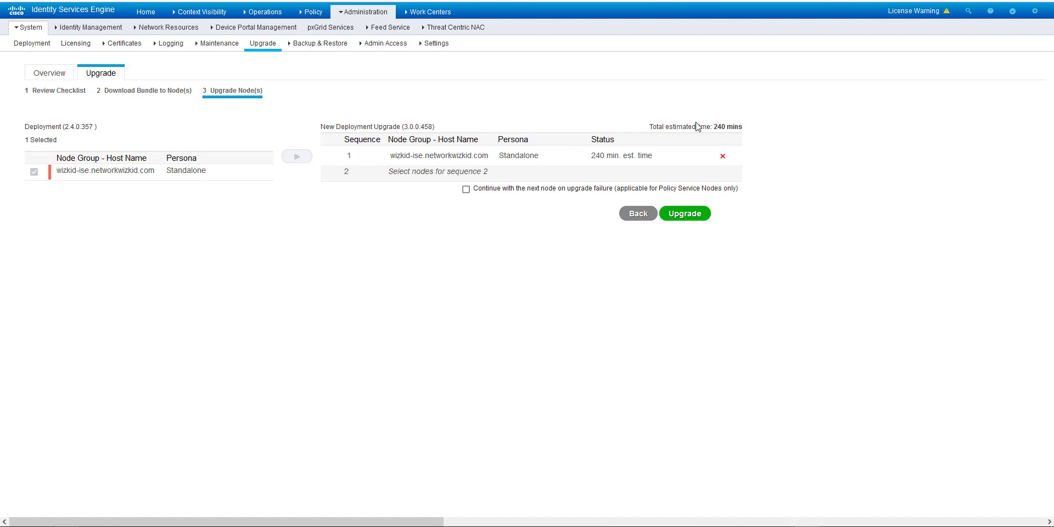
Step: Start upgrading the sequenced standalone node and confirm with Yes Proceed
left_click_drag(717, 127, 658, 128)
left_click(584, 180)
left_click(692, 216)
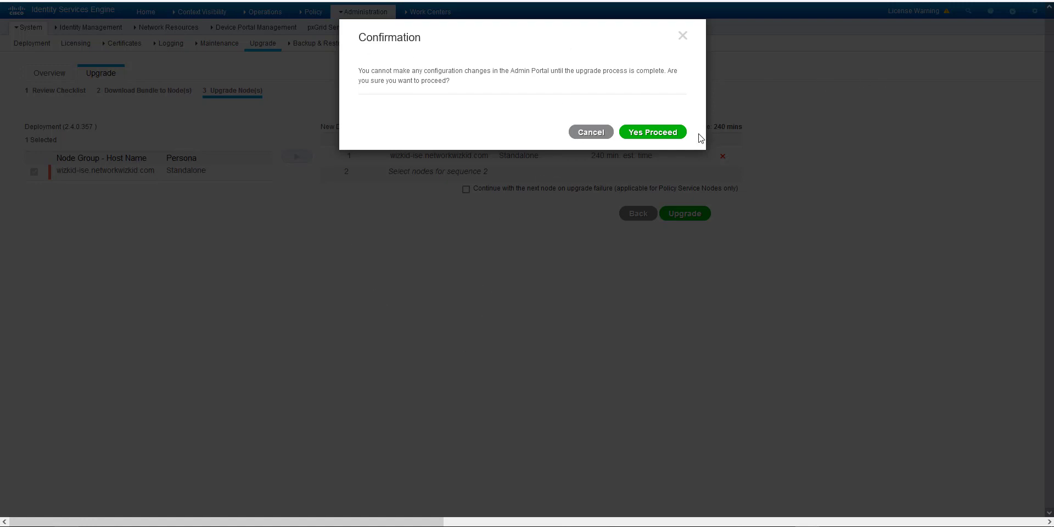
left_click(645, 138)
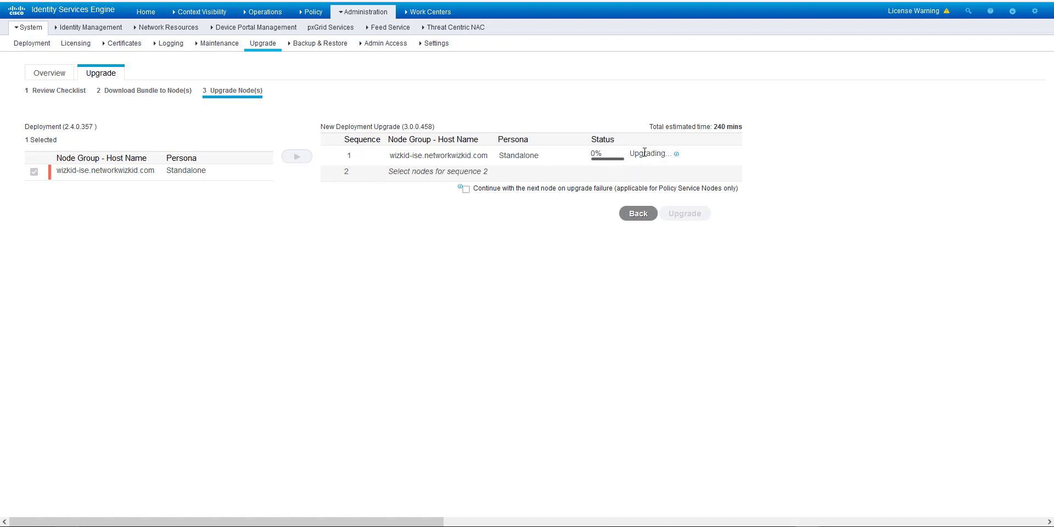
Step: Move the SecureCRT session for the ISE node from the screen edge to the centre
mouse_move(676, 156)
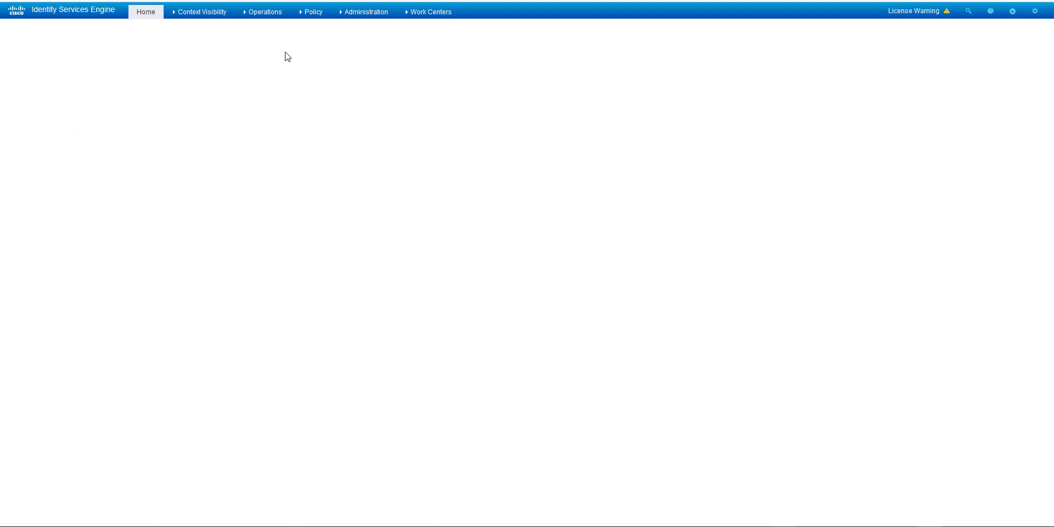
mouse_move(254, 19)
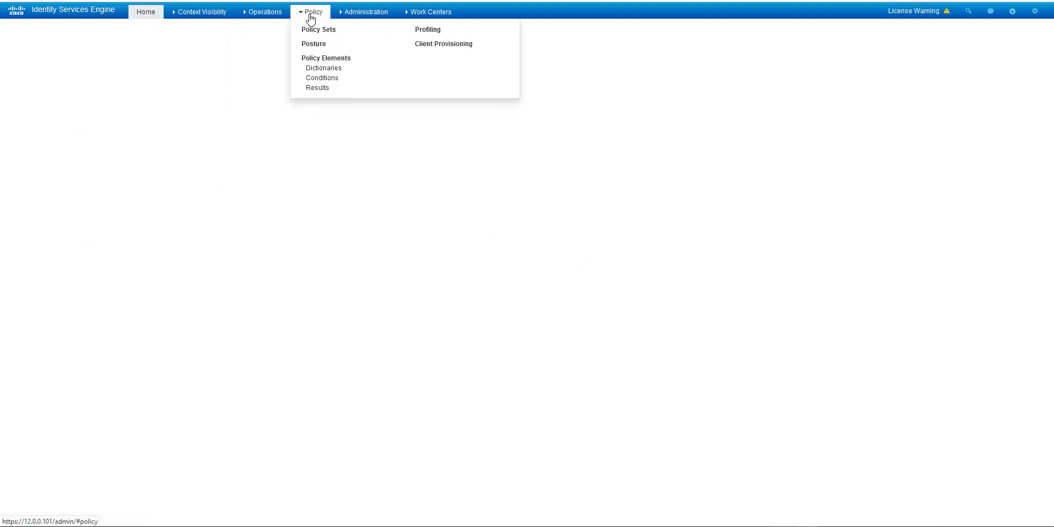
mouse_move(350, 17)
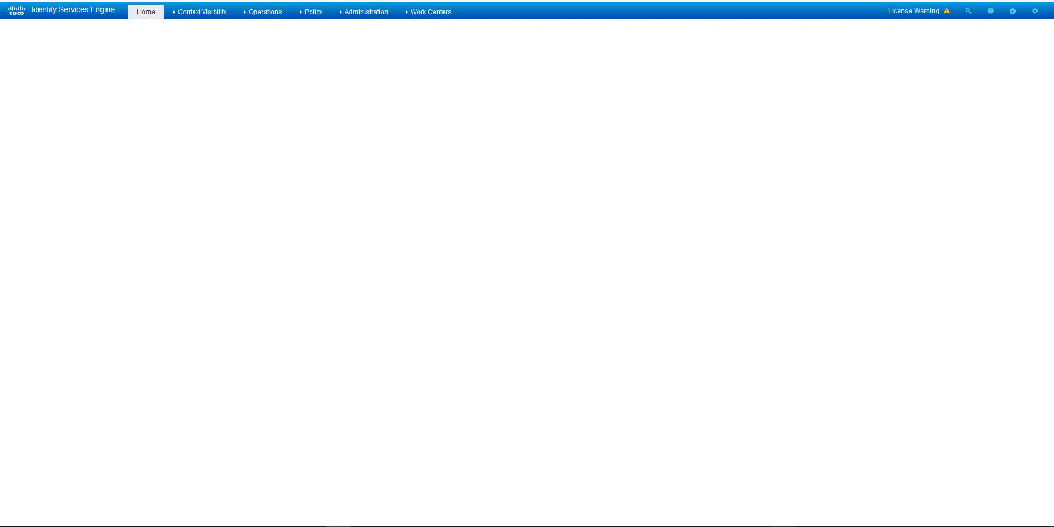
left_click_drag(1051, 1, 592, 64)
Step: Run show application status ise and review the not-running Application Server, database and pxGrid services
type("show application status ise")
key("Return")
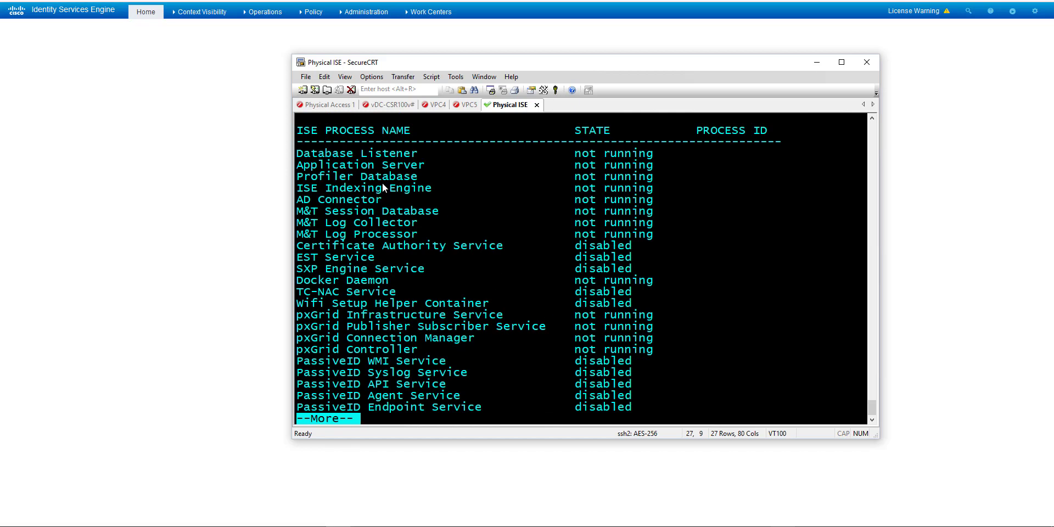
left_click_drag(390, 163, 653, 163)
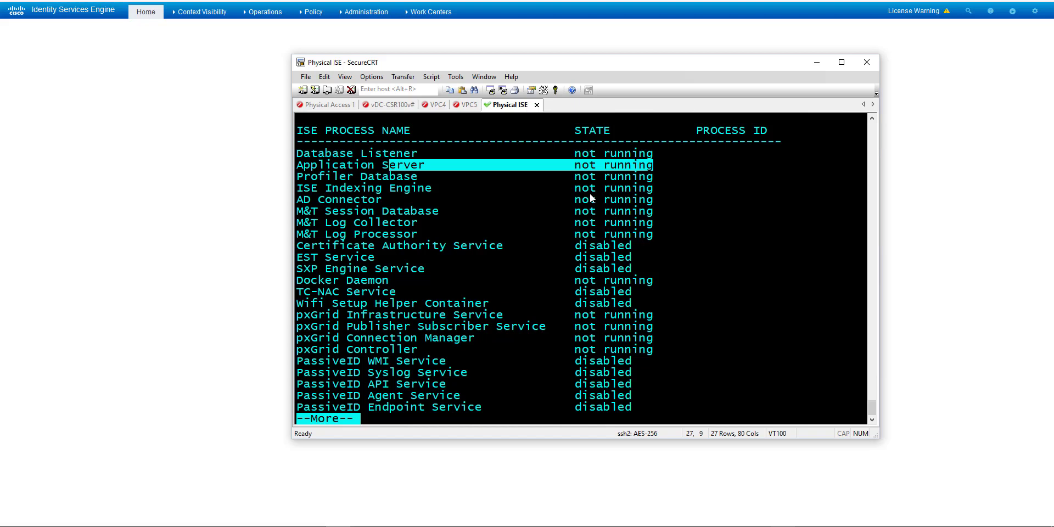
left_click_drag(571, 159, 650, 238)
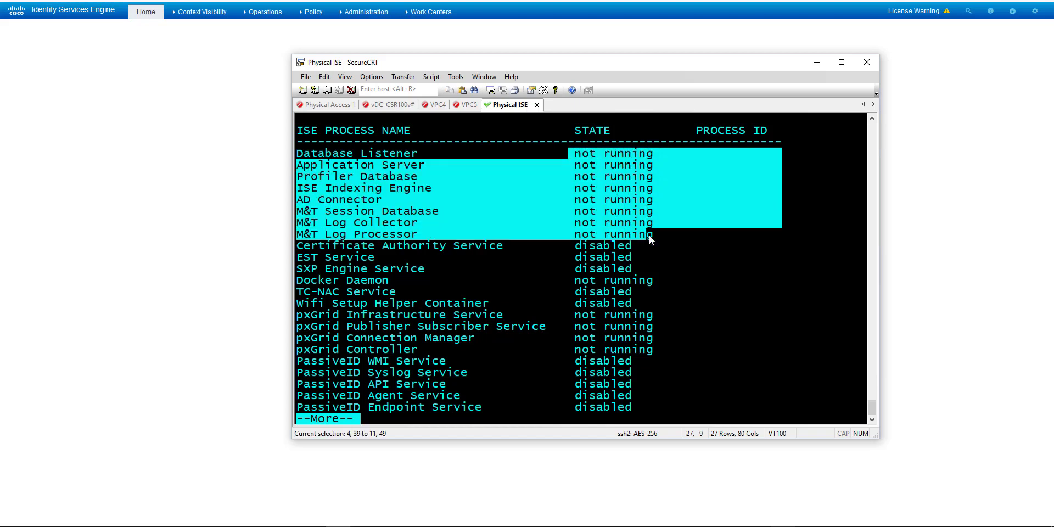
left_click_drag(453, 326, 533, 326)
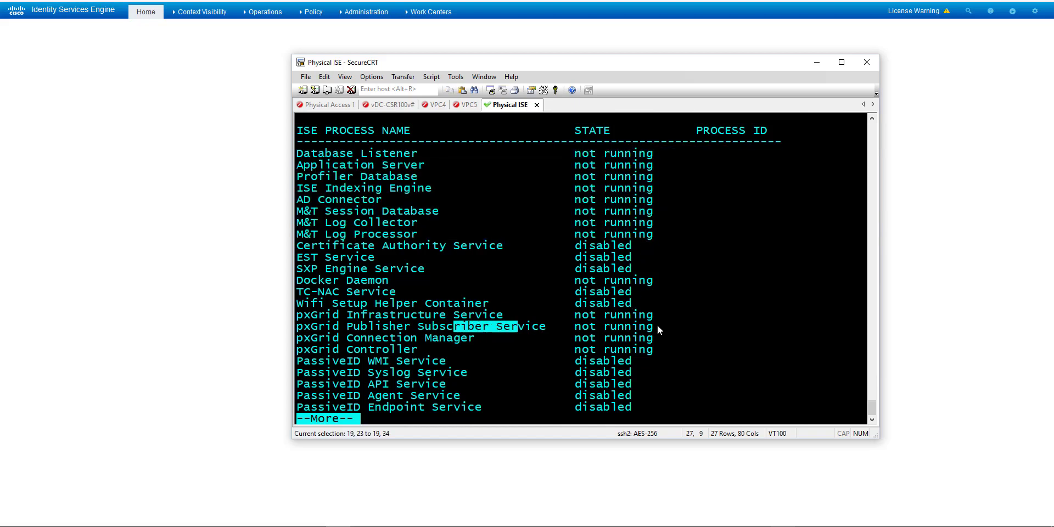
left_click_drag(657, 330, 666, 349)
left_click(666, 358)
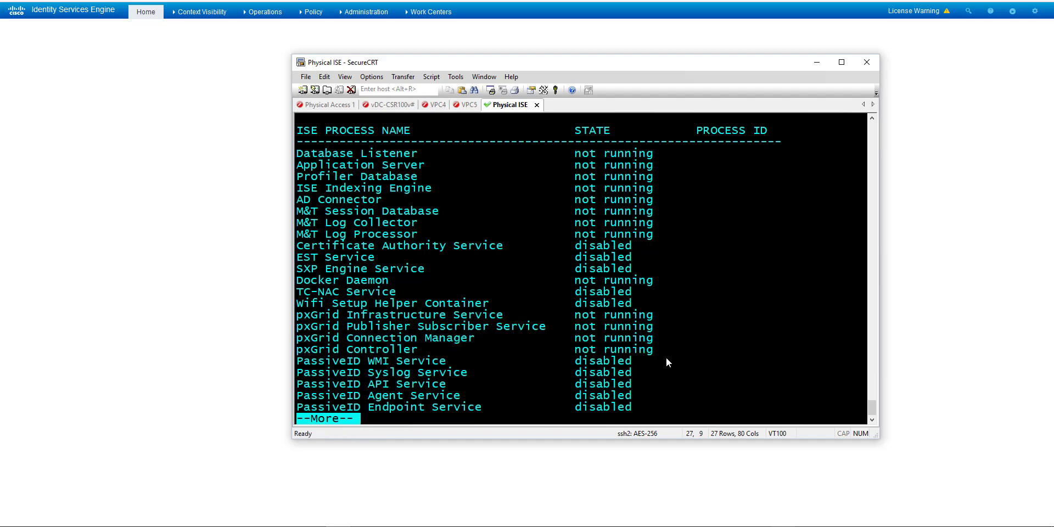
key("space")
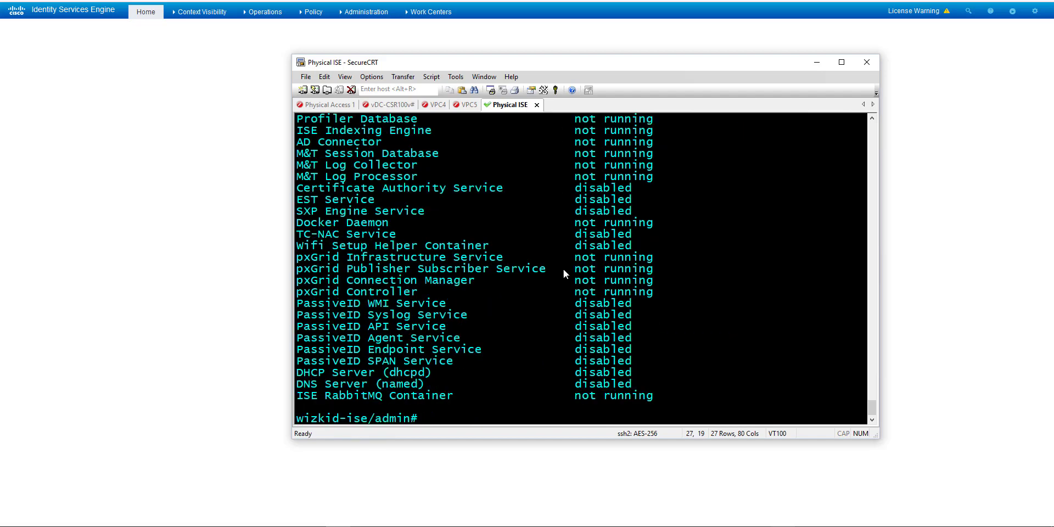
scroll(570, 287, "up", 1)
scroll(570, 288, "down", 1)
key("Up")
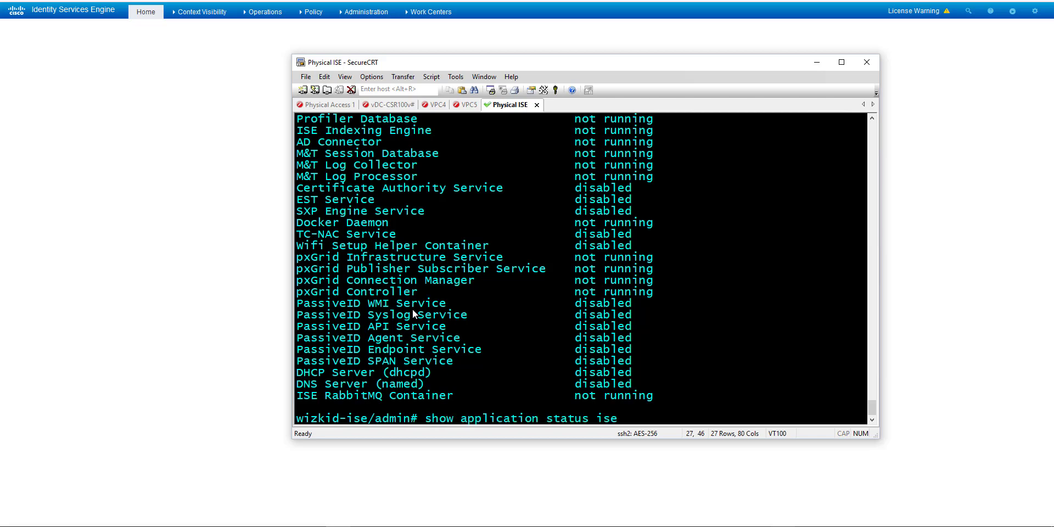
key("Up")
key("Up")
key("Down")
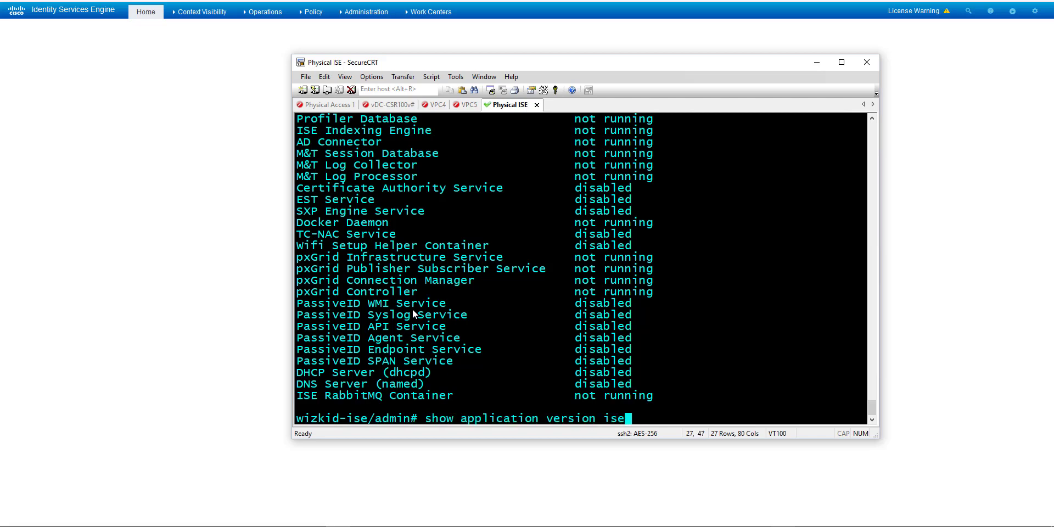
key("Return")
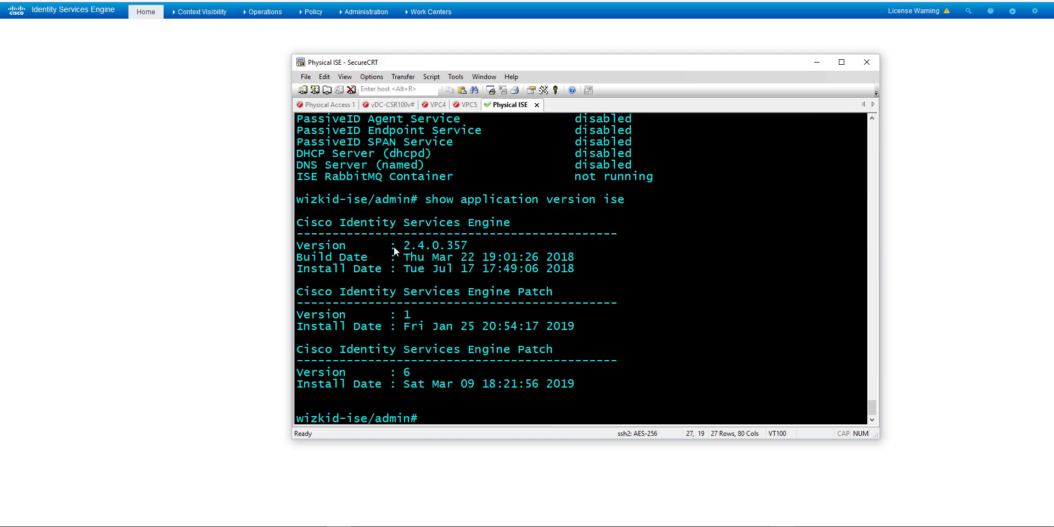
left_click_drag(397, 245, 467, 251)
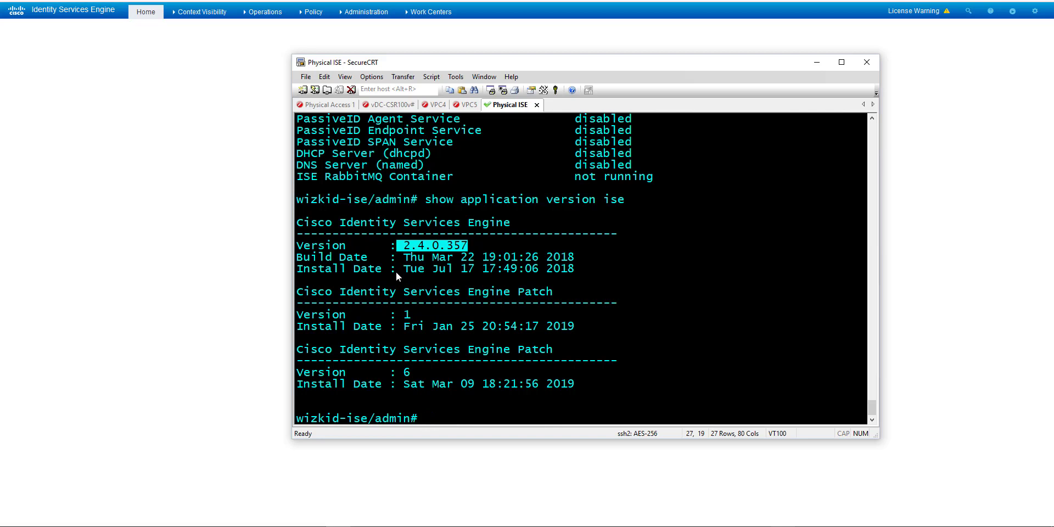
left_click_drag(393, 269, 598, 269)
left_click(569, 277)
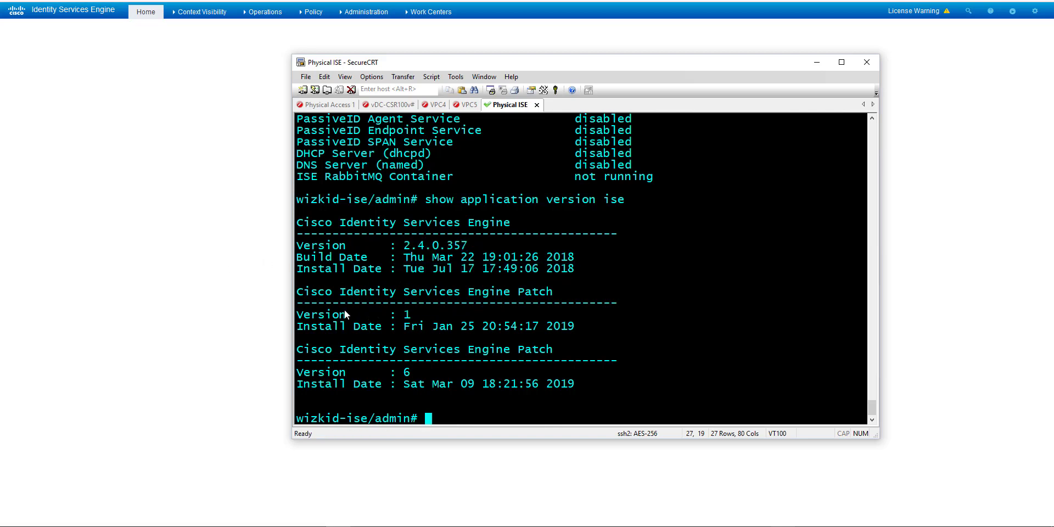
left_click_drag(598, 394, 487, 314)
left_click_drag(406, 369, 369, 367)
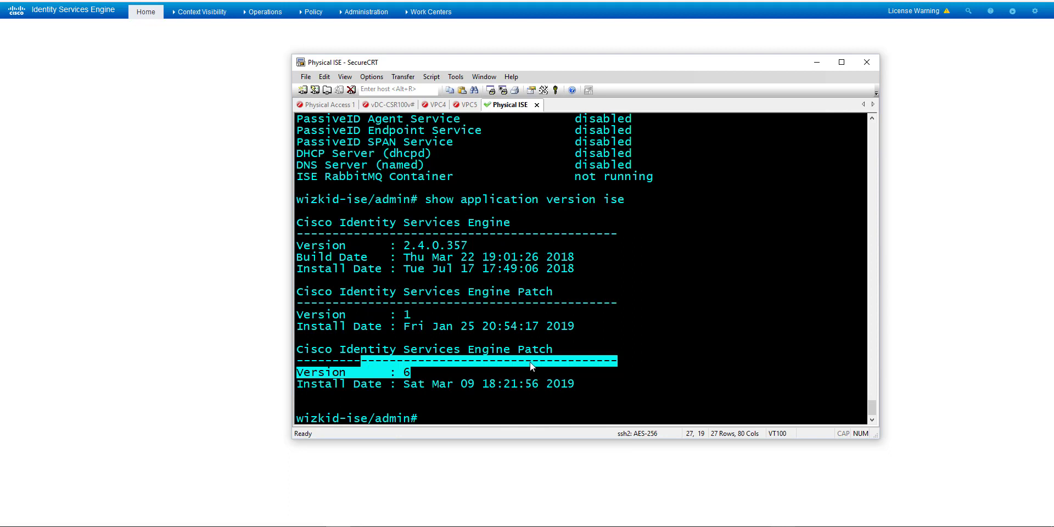
left_click(430, 384)
left_click_drag(599, 382, 614, 231)
left_click(609, 306)
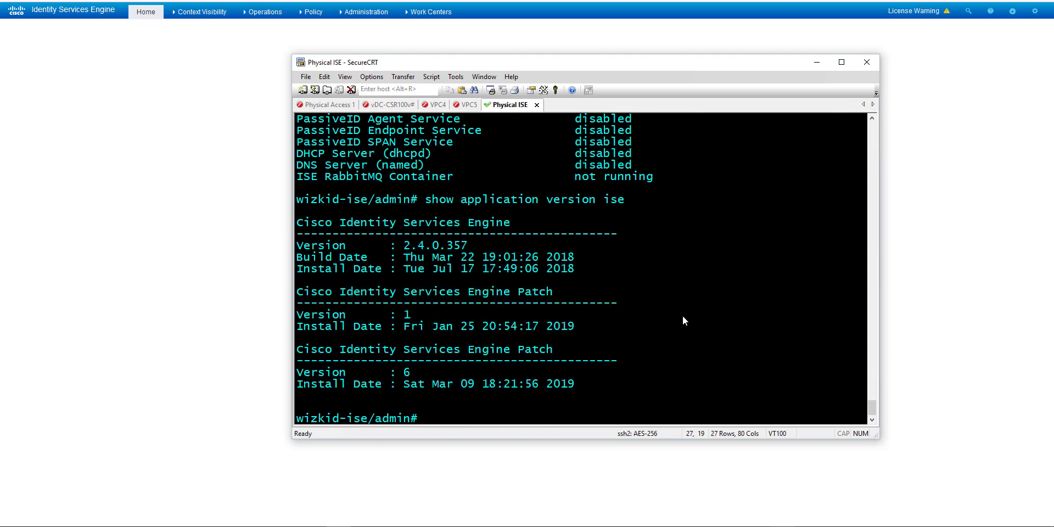
scroll(546, 267, "up", 3)
scroll(546, 267, "down", 1)
scroll(545, 267, "down", 2)
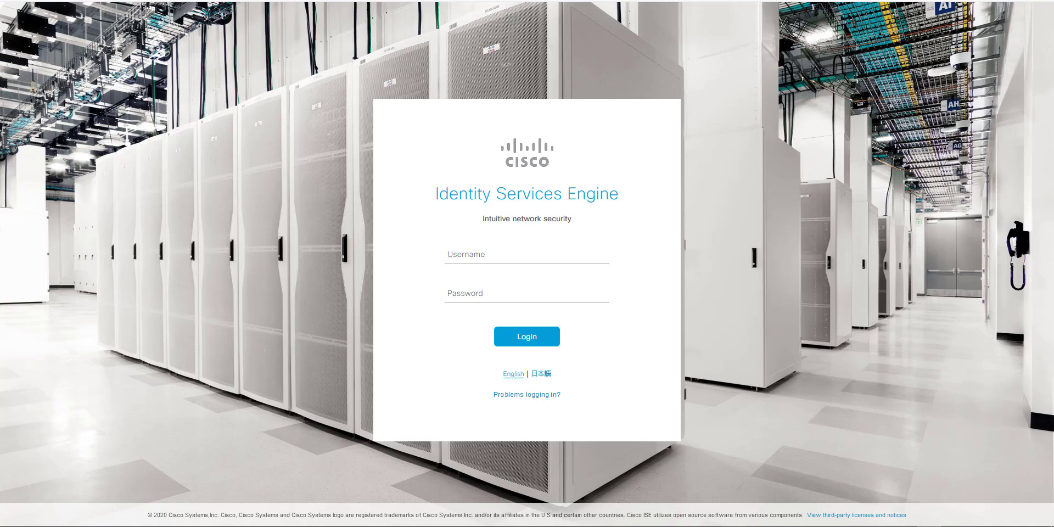
Step: Run show application version ise and confirm 3.0.0.458, built Aug 29 2020, installed Sep 16 2021
left_click_drag(979, 1, 527, 92)
type("sho")
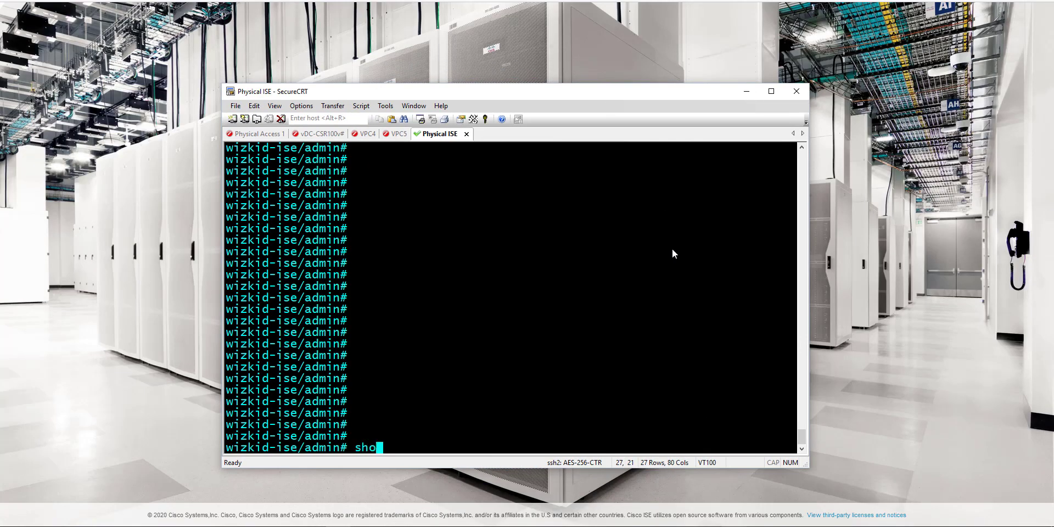
type("w application")
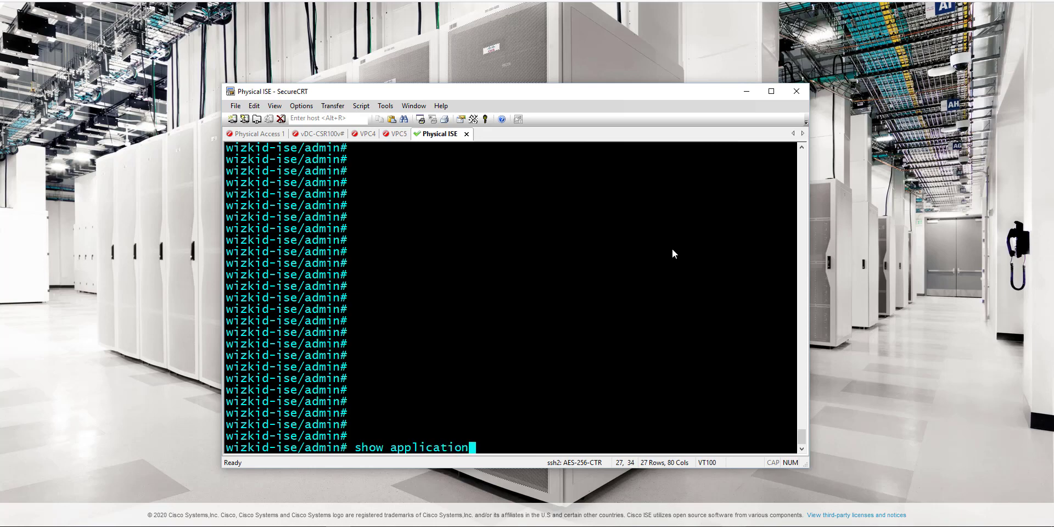
type(" version ise")
key("Return")
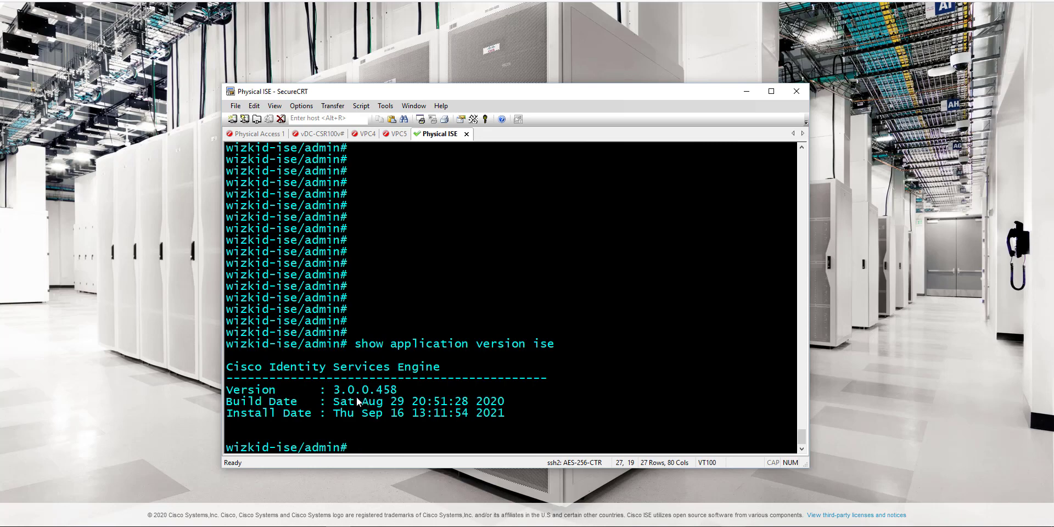
left_click_drag(331, 410, 531, 409)
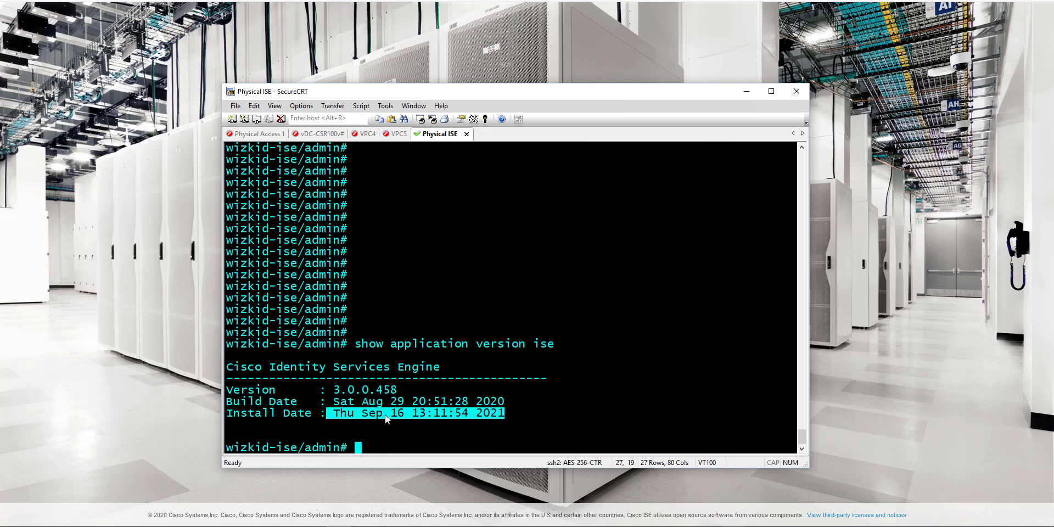
left_click_drag(328, 401, 525, 406)
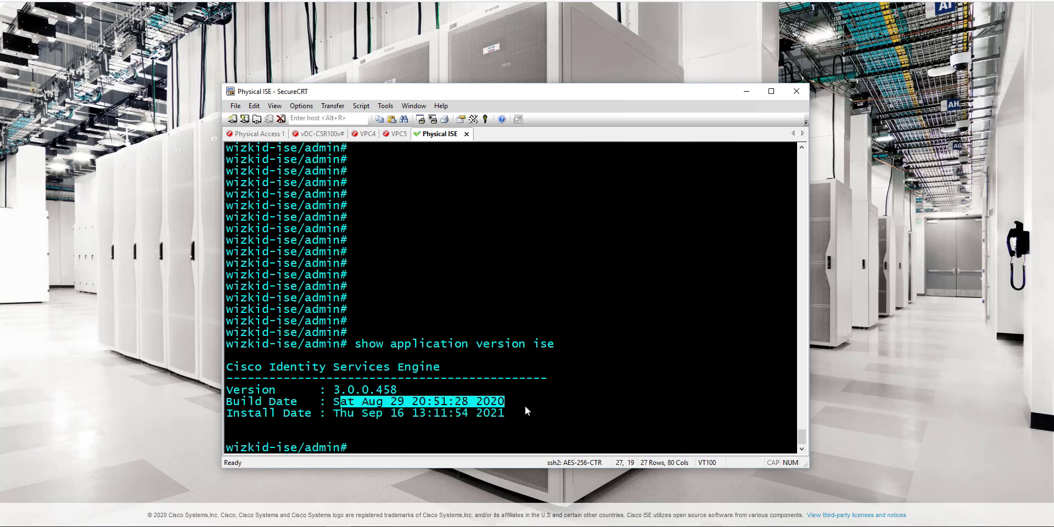
left_click(421, 431)
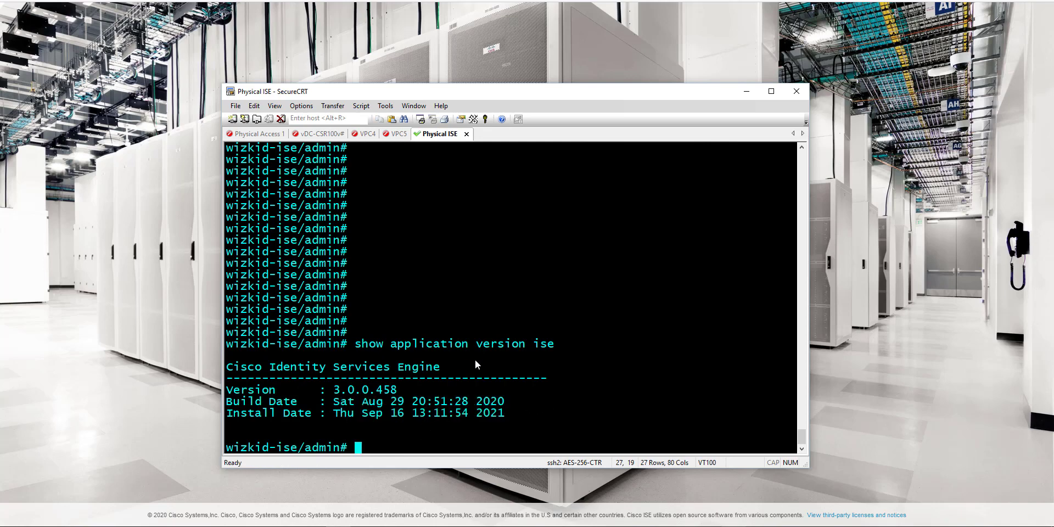
Step: Run show application status ise, page through the full process table, then hide SecureCRT
type("show application s")
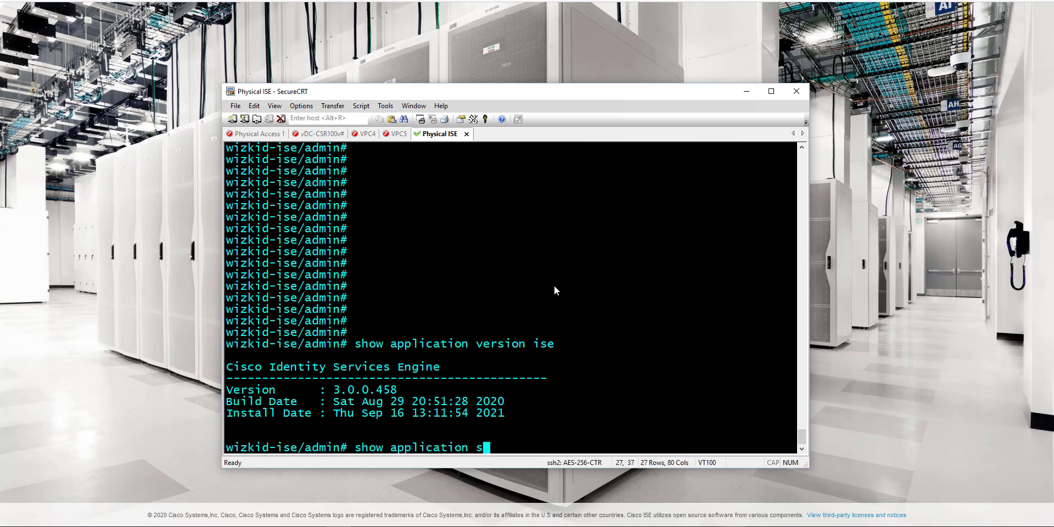
type("tatus ise")
key("Return")
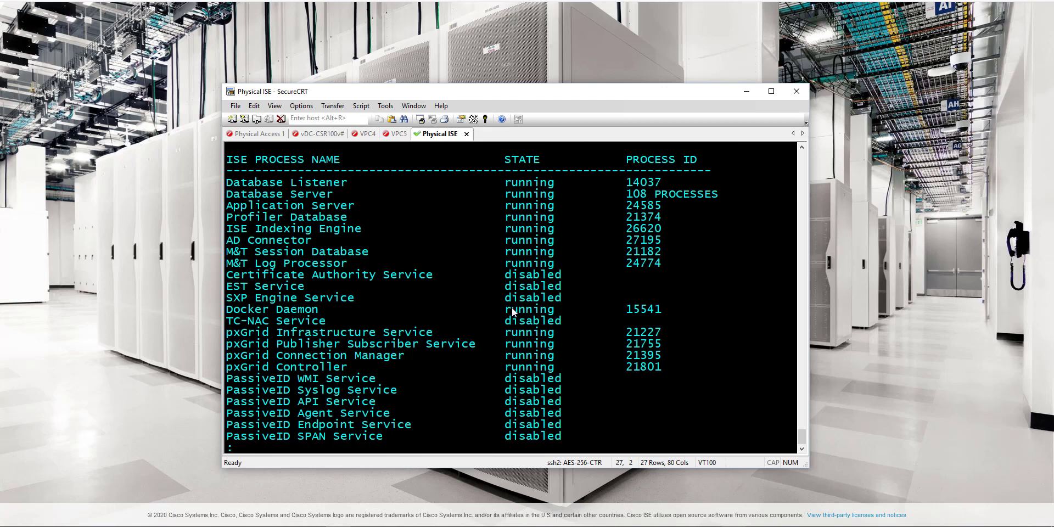
key("space")
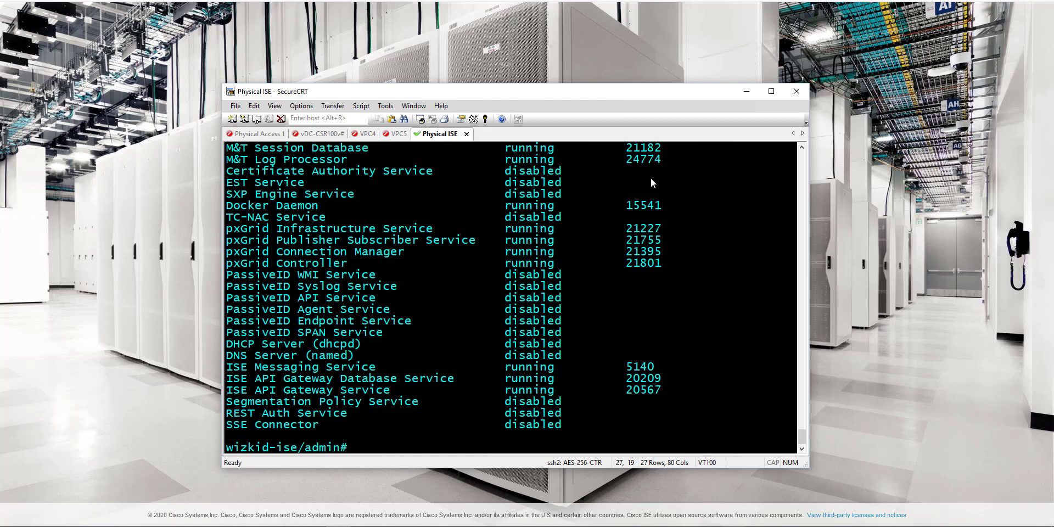
left_click(747, 91)
Step: Log in to the ISE admin portal with the admin username and account password
left_click(455, 258)
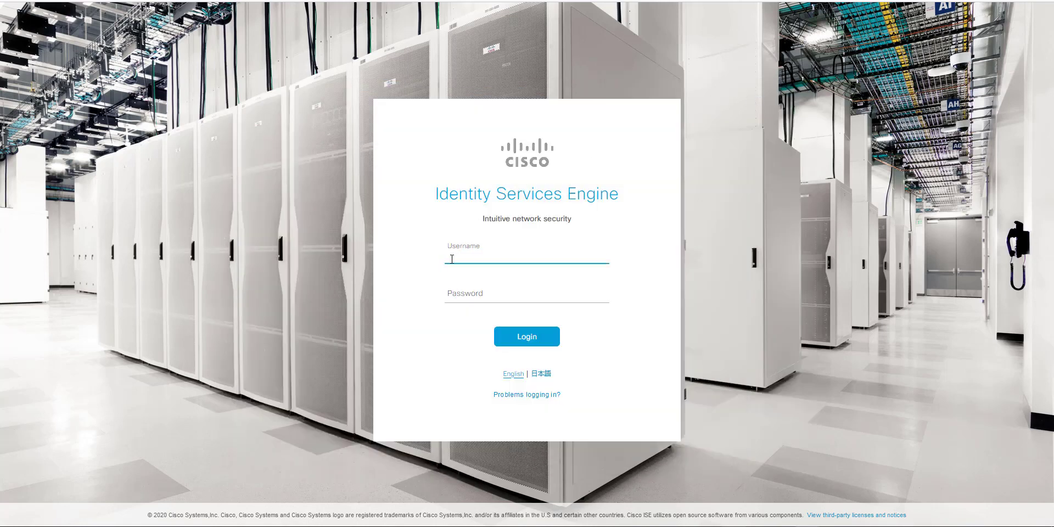
type("admin")
key("Tab")
type("P")
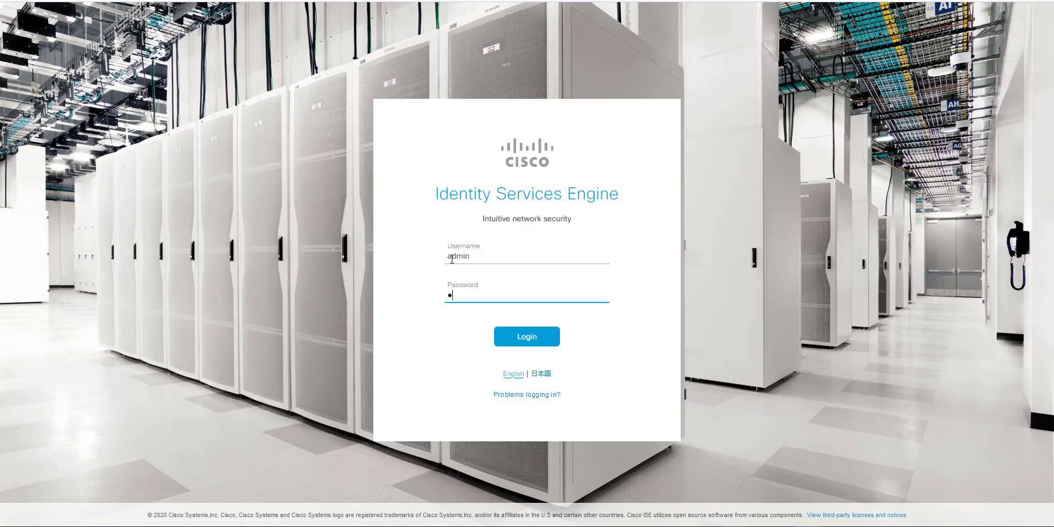
type("assword")
key("Return")
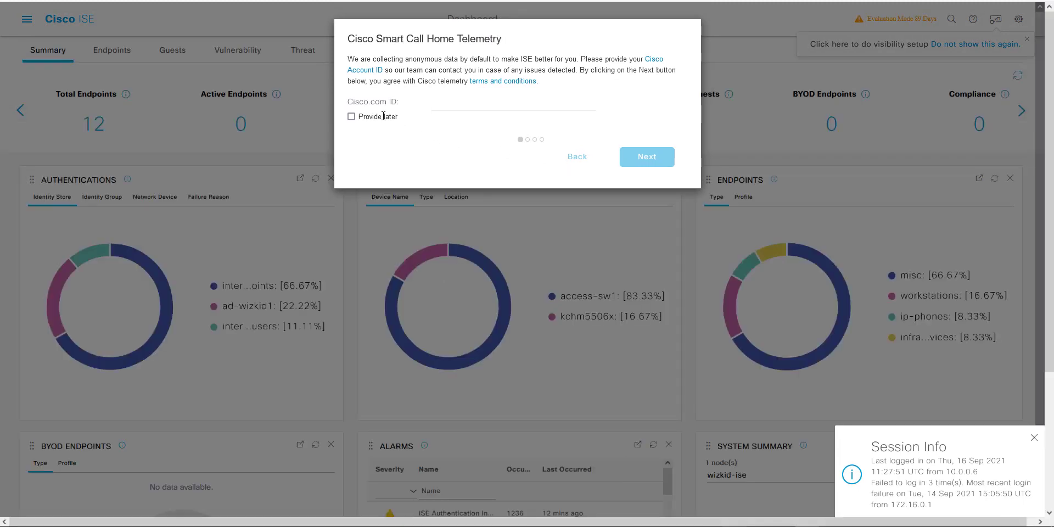
Step: Defer the Cisco.com ID and step past telemetry, What's New and License Upgrade to Post-Upgrade Tasks
left_click(350, 117)
left_click(642, 159)
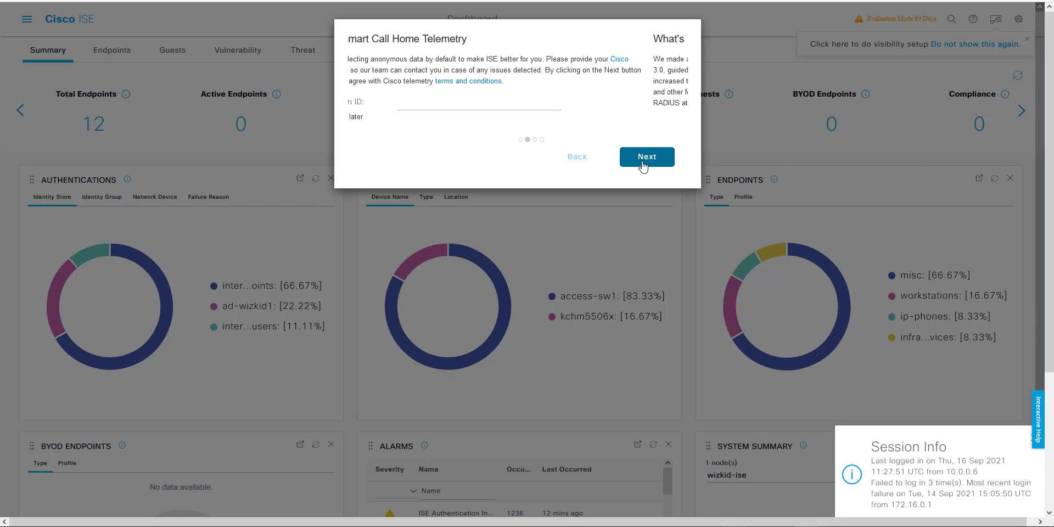
left_click(647, 144)
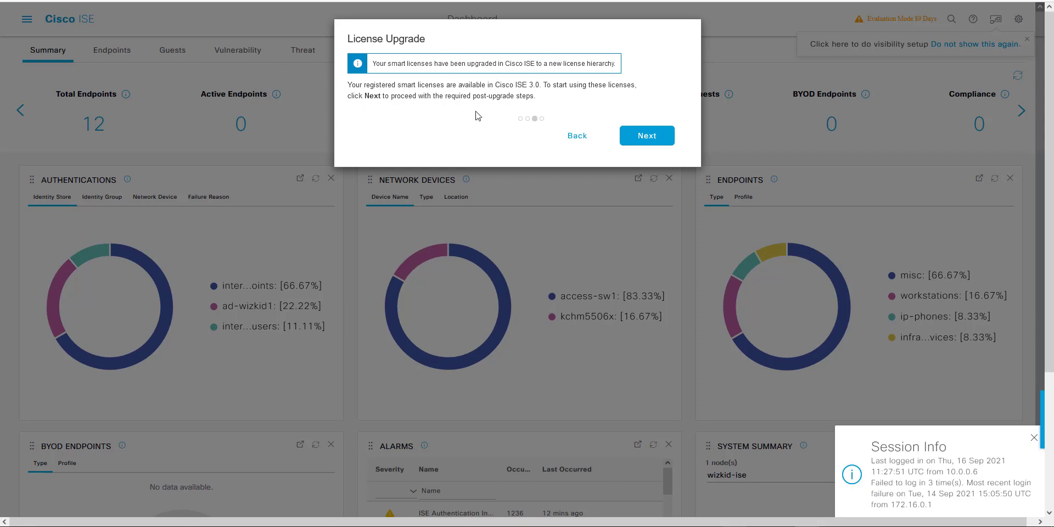
left_click(654, 136)
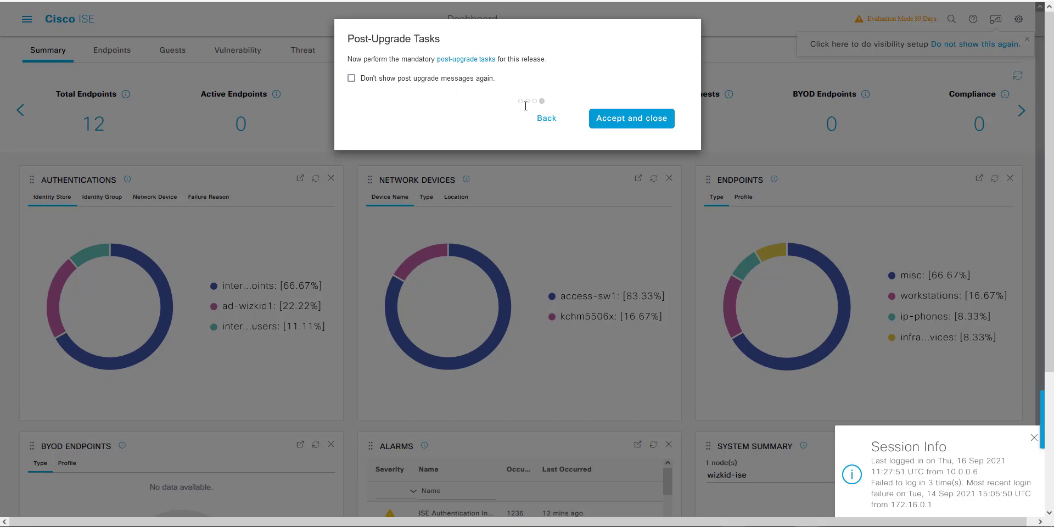
left_click(461, 60)
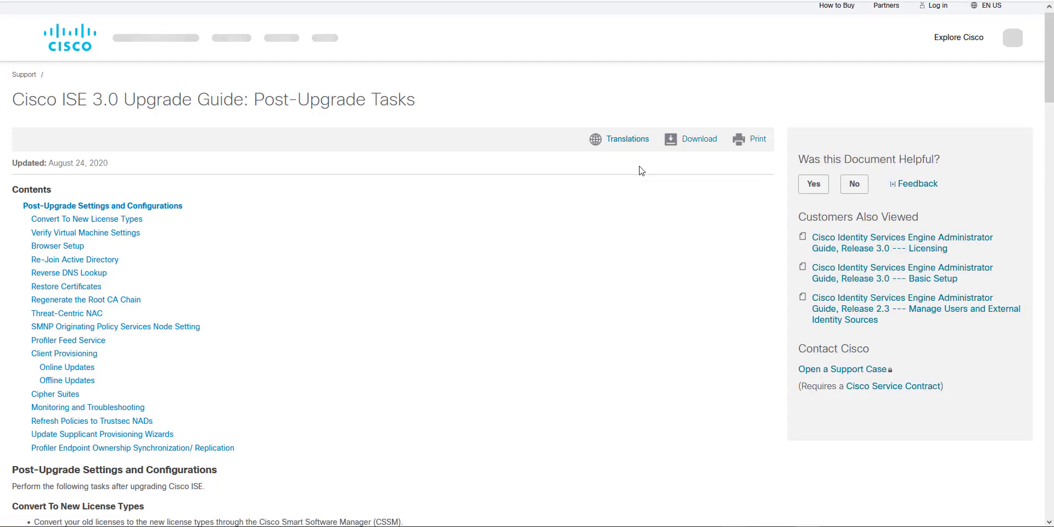
Step: Scroll the ISE 3.0 post-upgrade guide and mark the Convert To New License Types contents entry
scroll(639, 170, "down", 1)
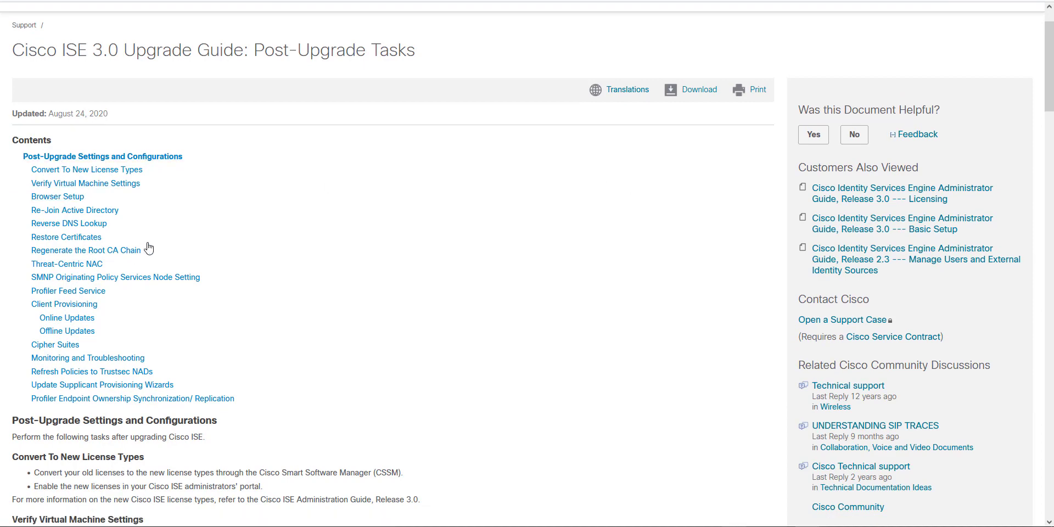
scroll(160, 239, "down", 1)
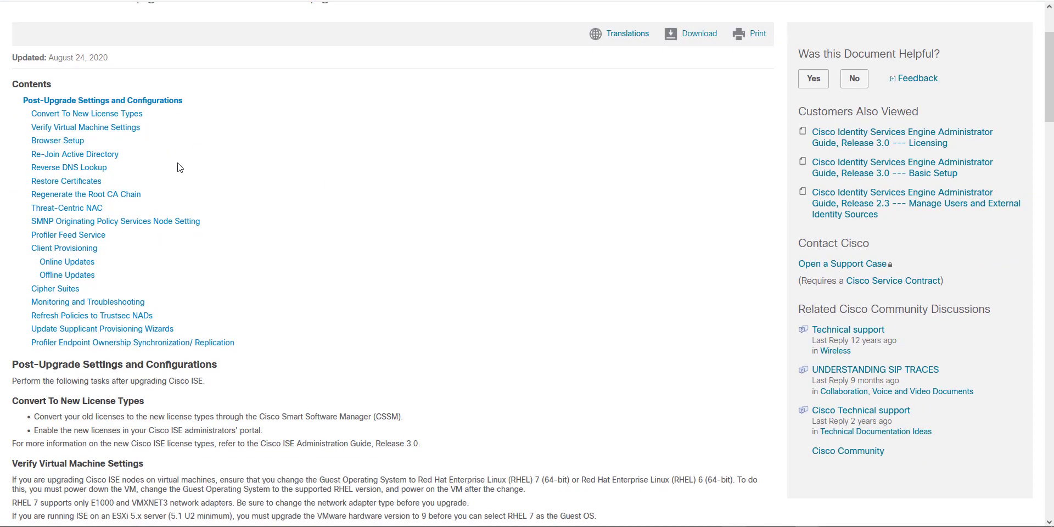
scroll(176, 164, "down", 2)
scroll(180, 167, "up", 2)
scroll(181, 159, "down", 1)
scroll(181, 159, "up", 1)
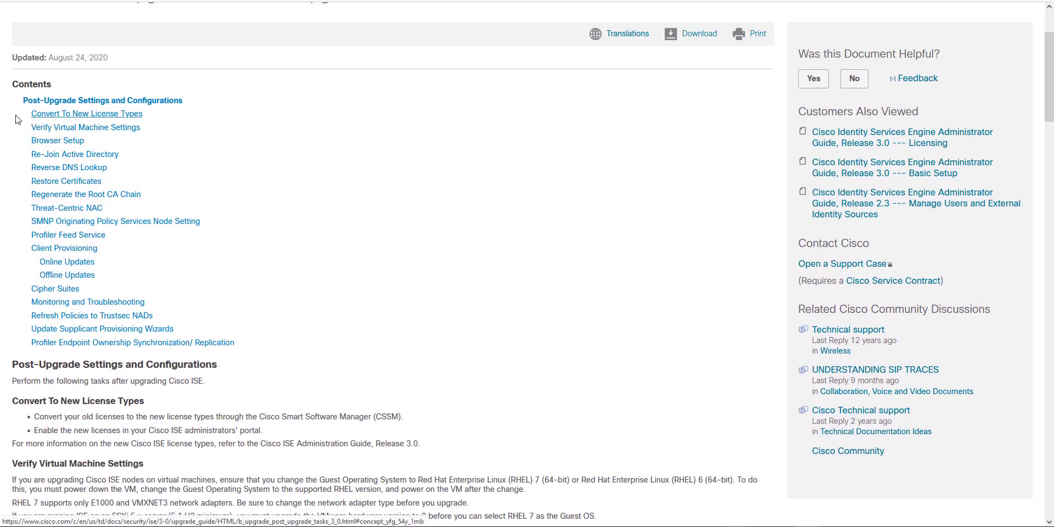
left_click_drag(29, 116, 180, 119)
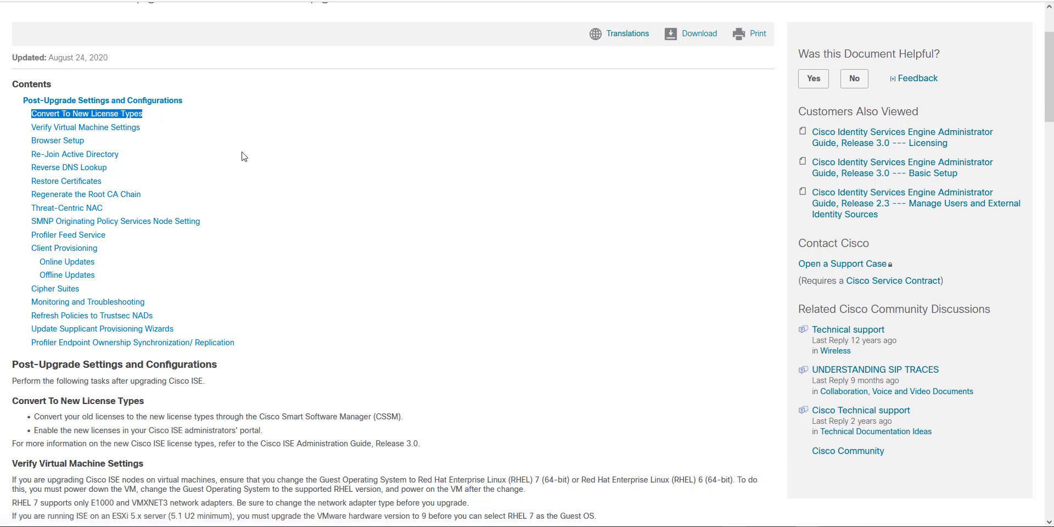
scroll(259, 150, "down", 1)
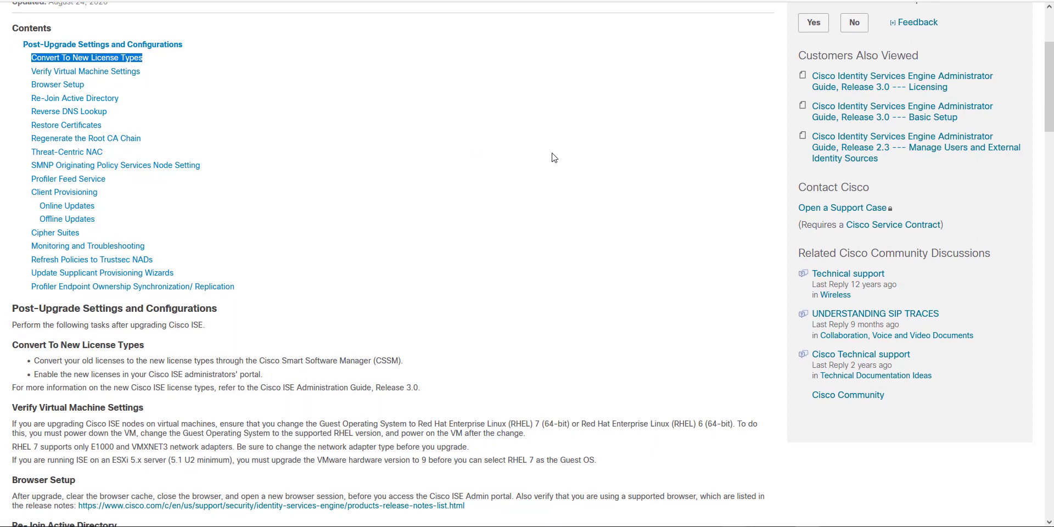
left_click(768, 1)
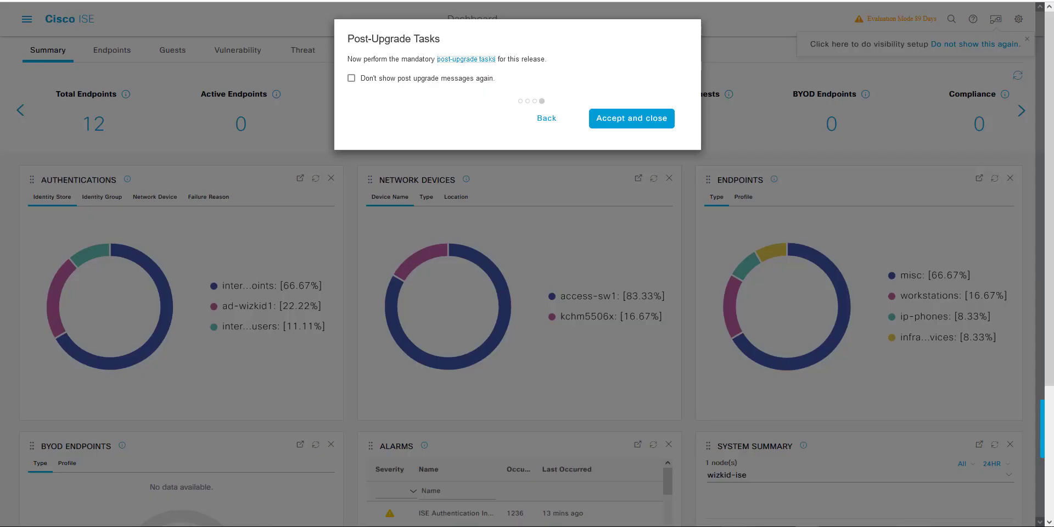
left_click(648, 118)
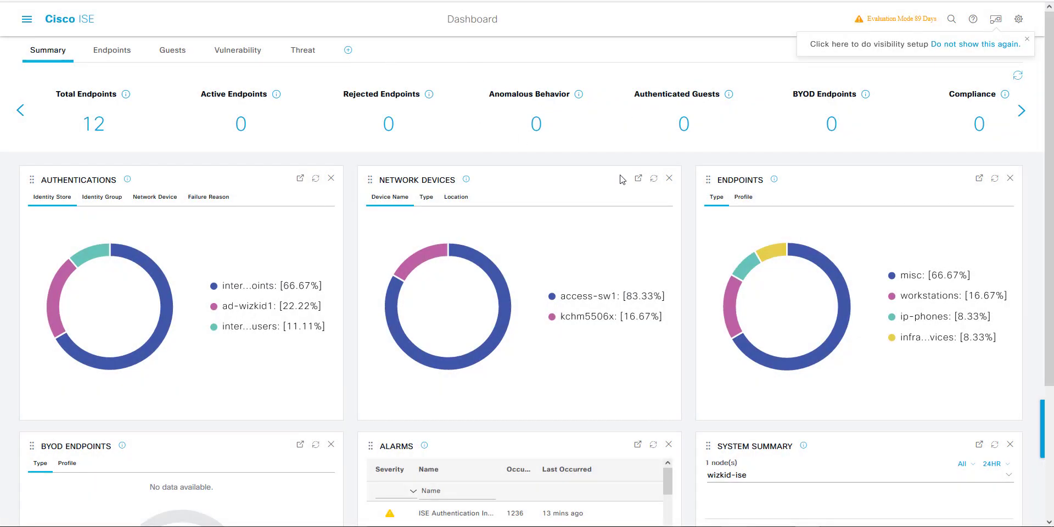
scroll(726, 221, "down", 2)
scroll(727, 221, "down", 1)
scroll(726, 222, "up", 3)
left_click(1027, 39)
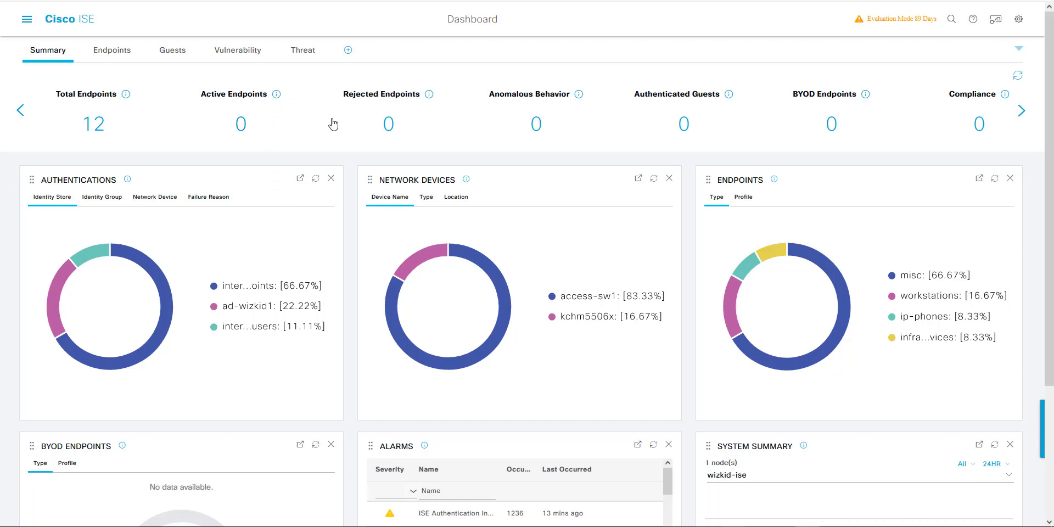
scroll(343, 209, "down", 1)
scroll(340, 207, "up", 1)
Step: Run show run | begin snmp in SecureCRT, finding no SNMP lines, then return to the dashboard
key("alt+Tab")
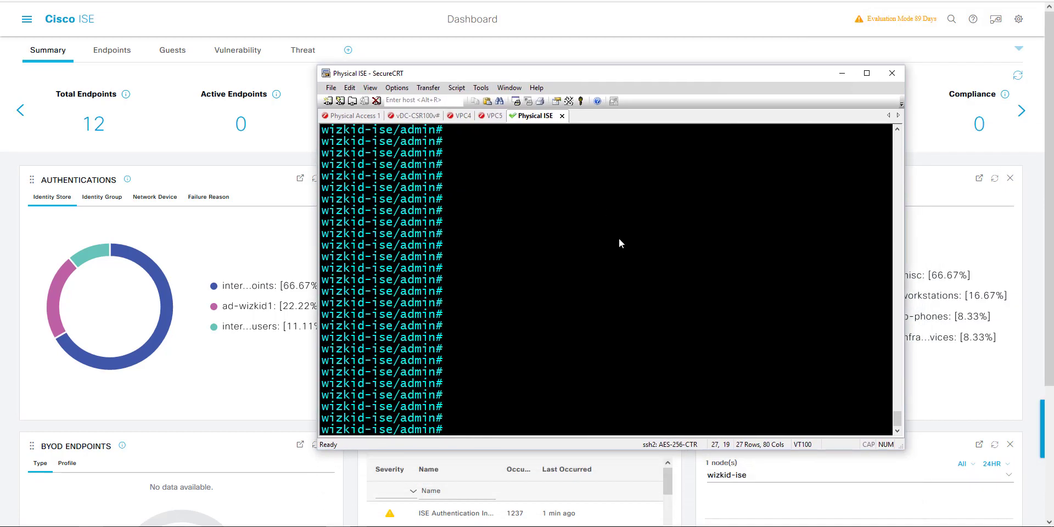
type("show run")
type(" z|")
key("BackSpace")
key("BackSpace")
type("| ?")
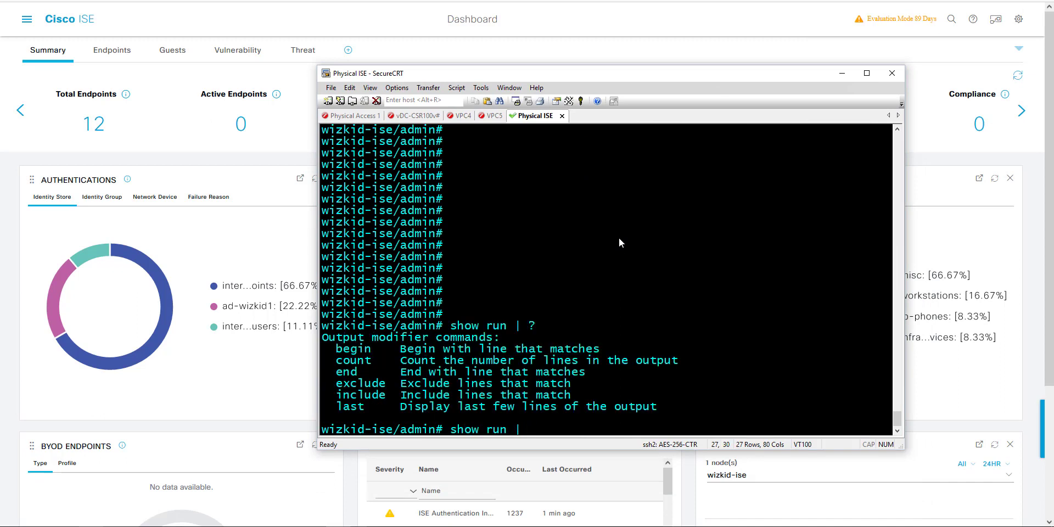
type("begin snmp")
key("Return")
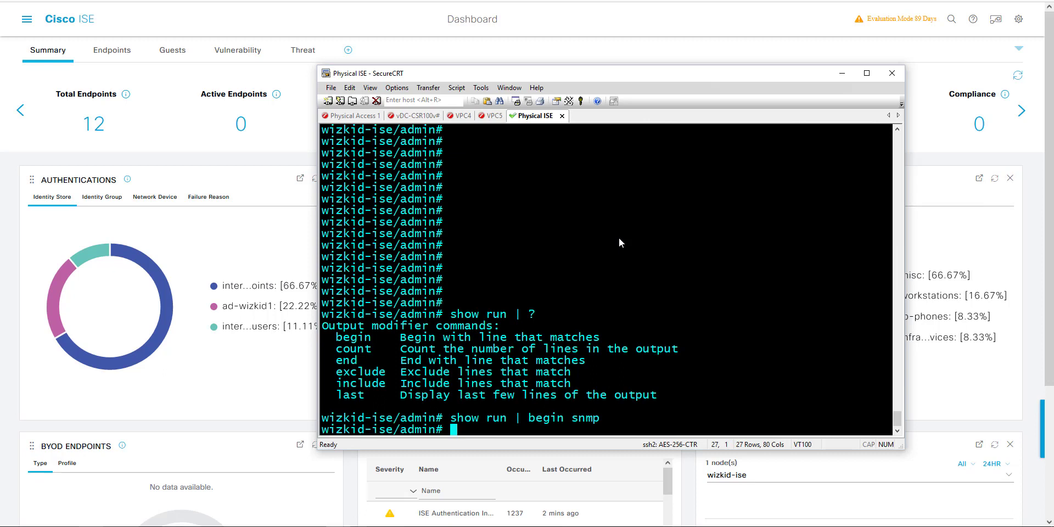
key("Return")
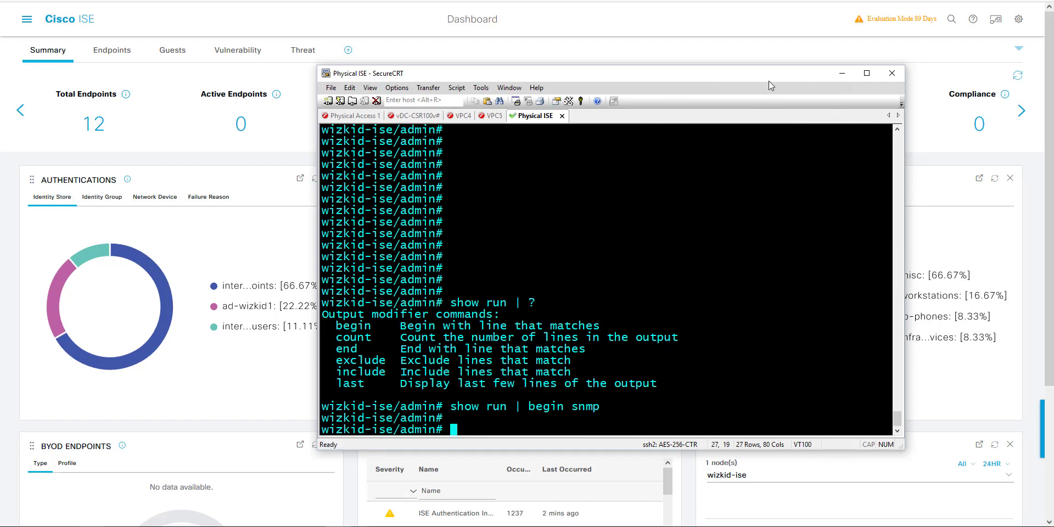
left_click_drag(769, 80, 777, 90)
key("alt+Tab")
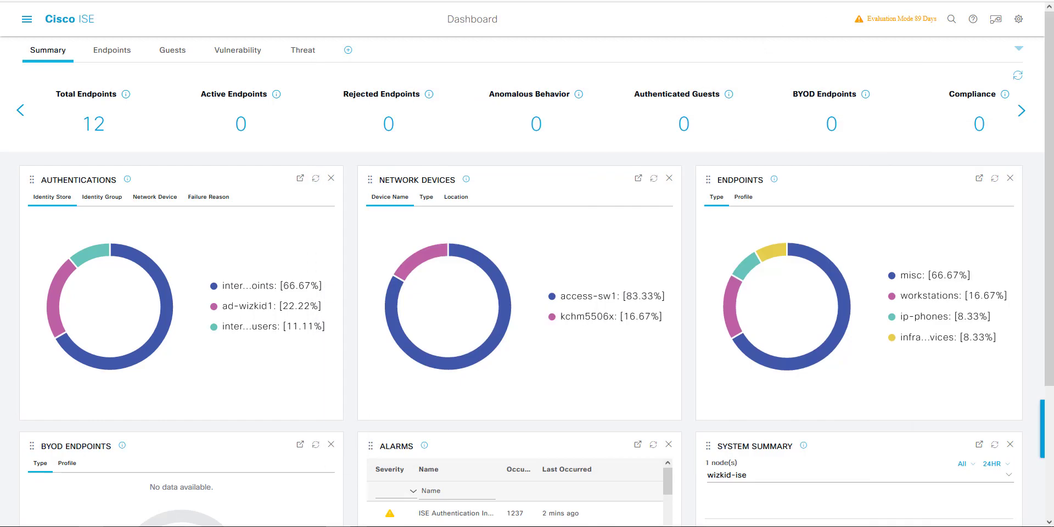
Step: Search the upgrade guide for 'snmp' to reach the SNMP Originating Policy Services Node reconfiguration note
key("ctrl+Tab")
scroll(414, 402, "down", 1)
scroll(415, 402, "down", 1)
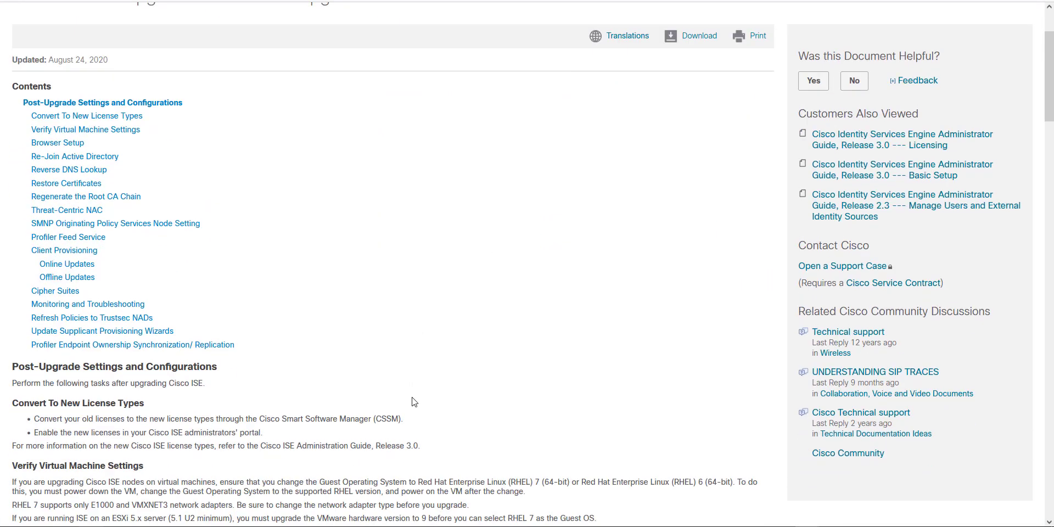
scroll(414, 402, "up", 1)
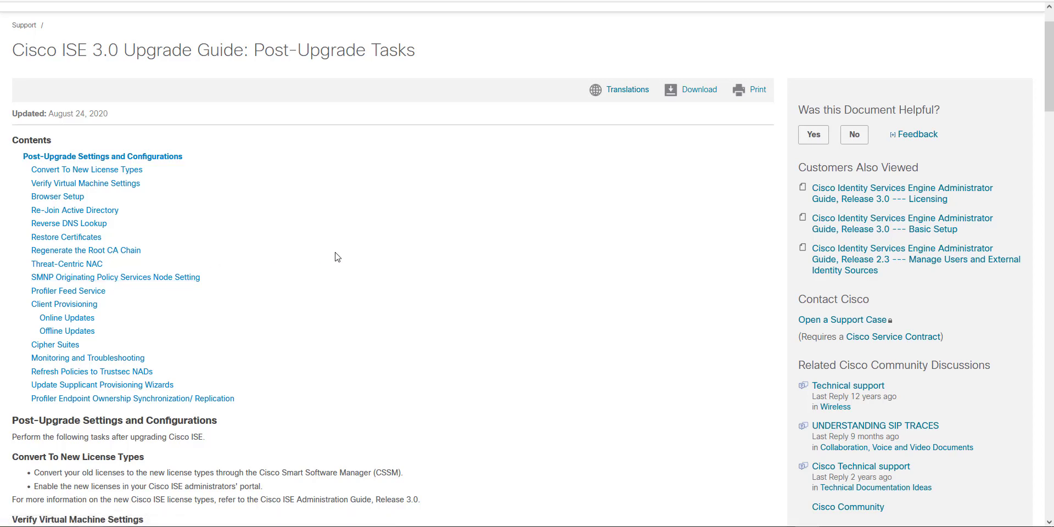
key("ctrl+f")
type("snmp")
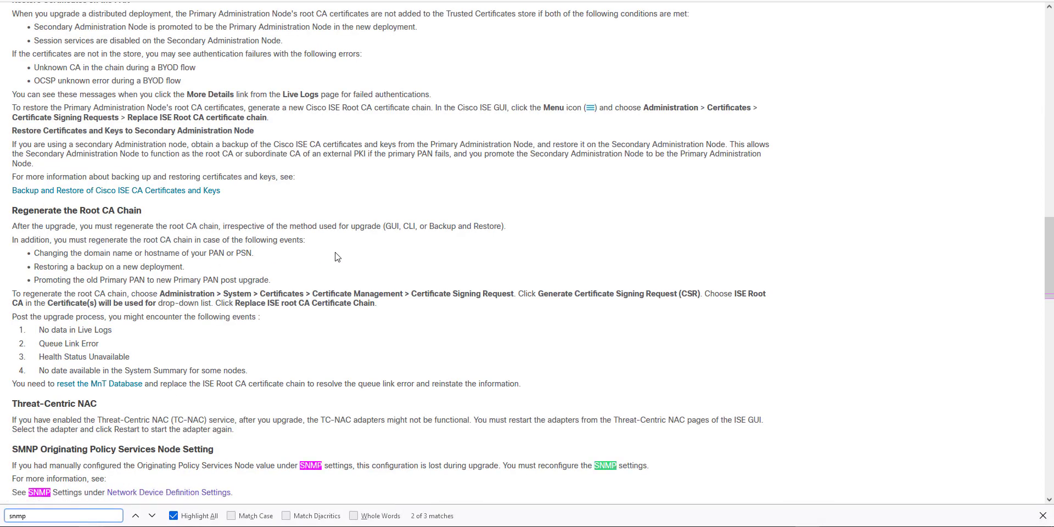
key("Return")
key("Return")
key("Return")
key("Return")
left_click(1042, 515)
left_click(338, 526)
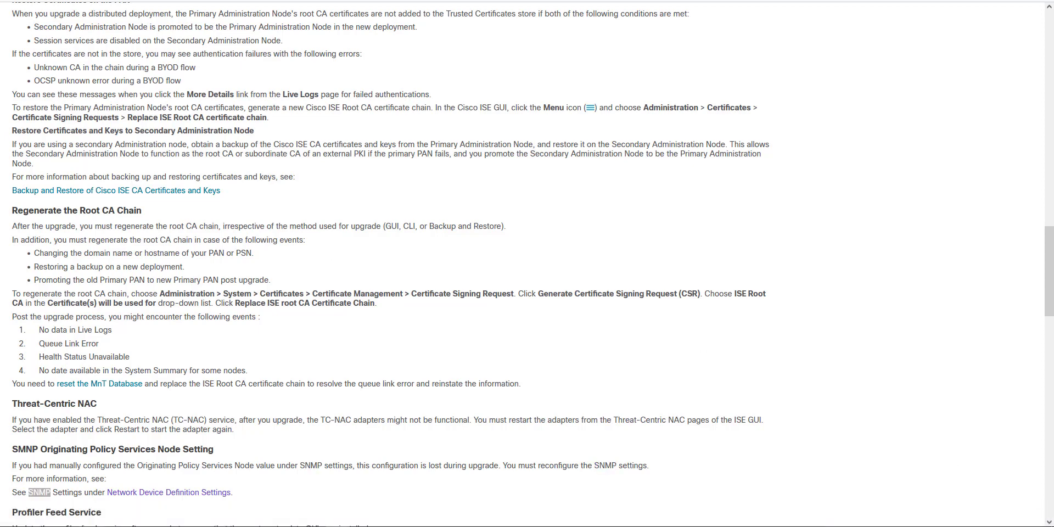
Step: Move the SecureCRT terminal window over the upgrade guide page
left_click_drag(641, 21, 1053, 220)
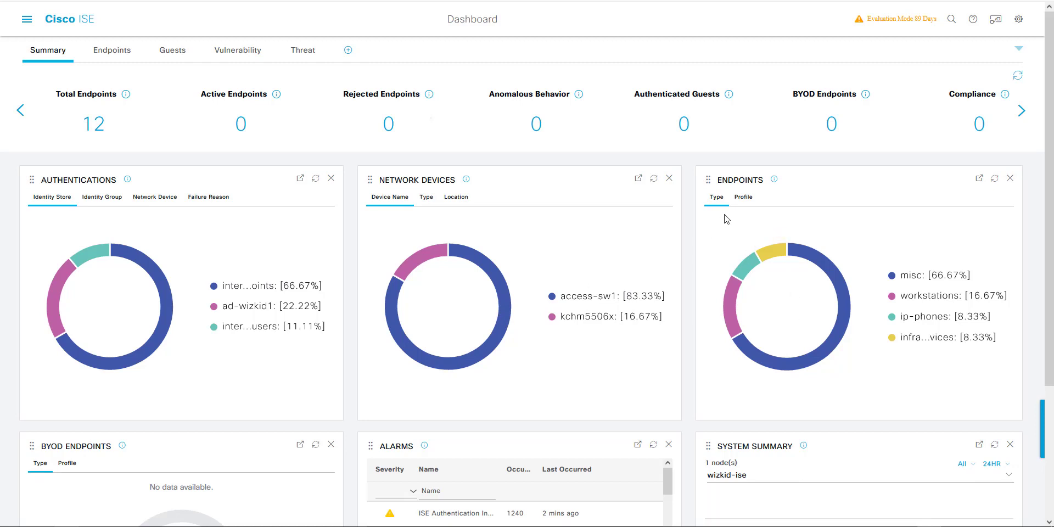
Step: Scroll through the dashboard dashlets and inspect the System Summary bars
scroll(726, 219, "down", 1)
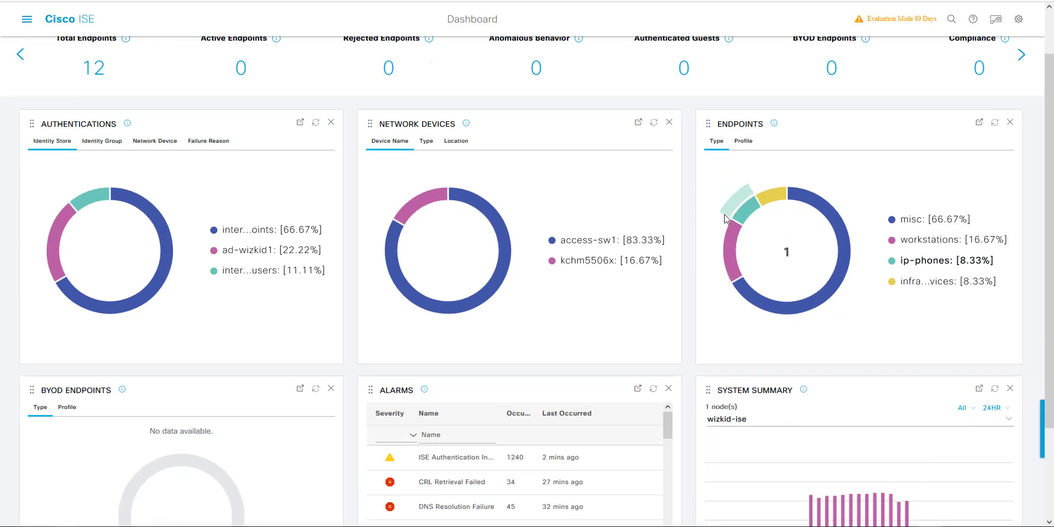
scroll(725, 218, "down", 1)
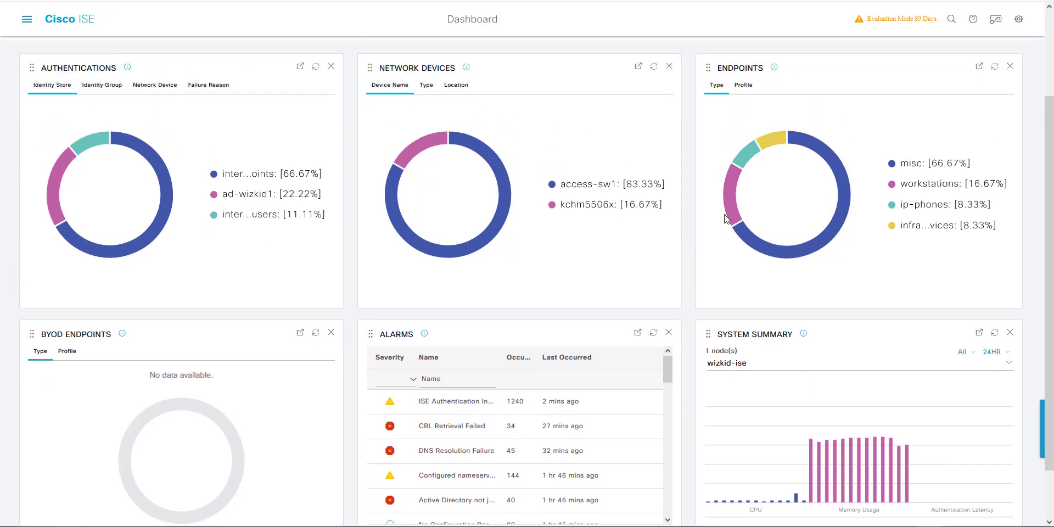
scroll(726, 219, "up", 2)
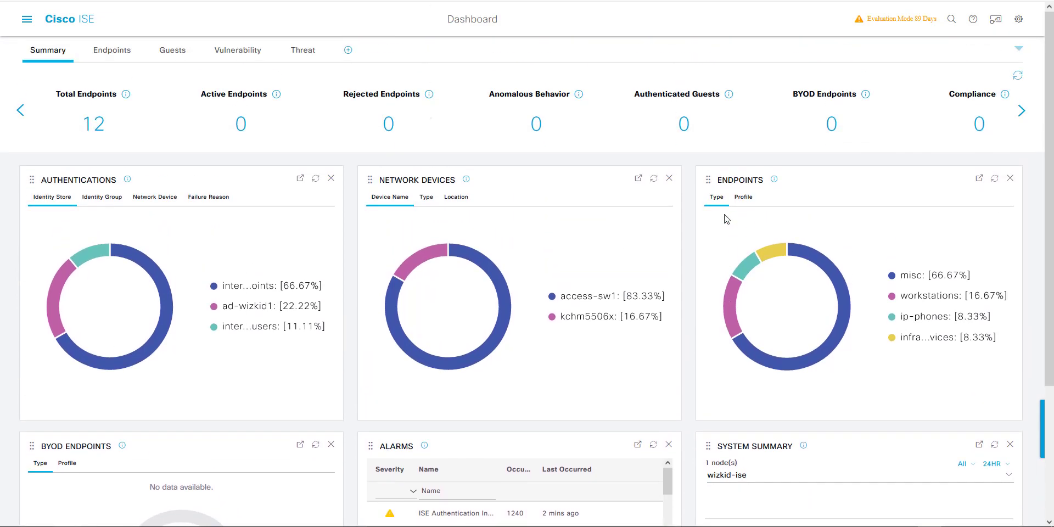
scroll(726, 219, "down", 3)
mouse_move(827, 409)
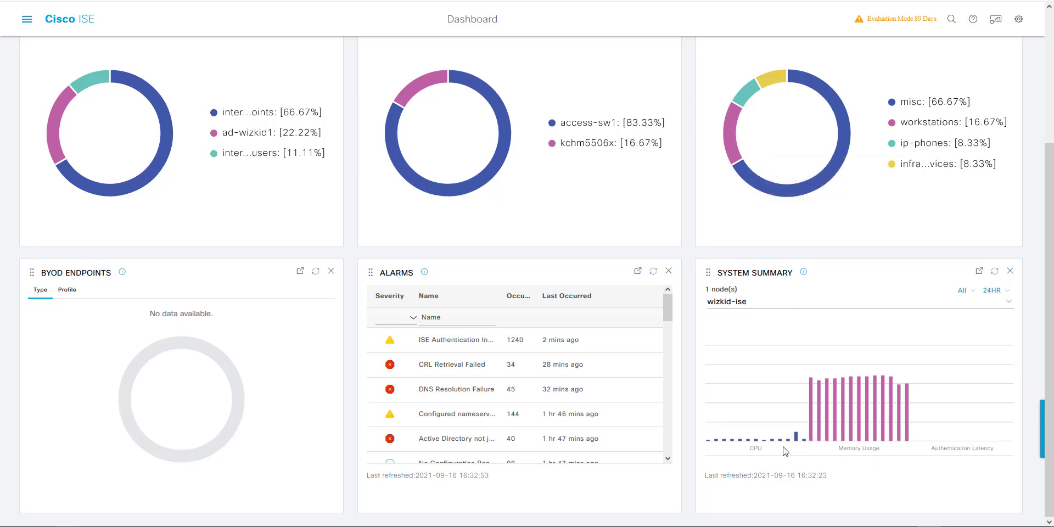
mouse_move(796, 440)
mouse_move(927, 439)
Step: Return to the top of the dashboard and bring up the main navigation menu
scroll(848, 445, "up", 1)
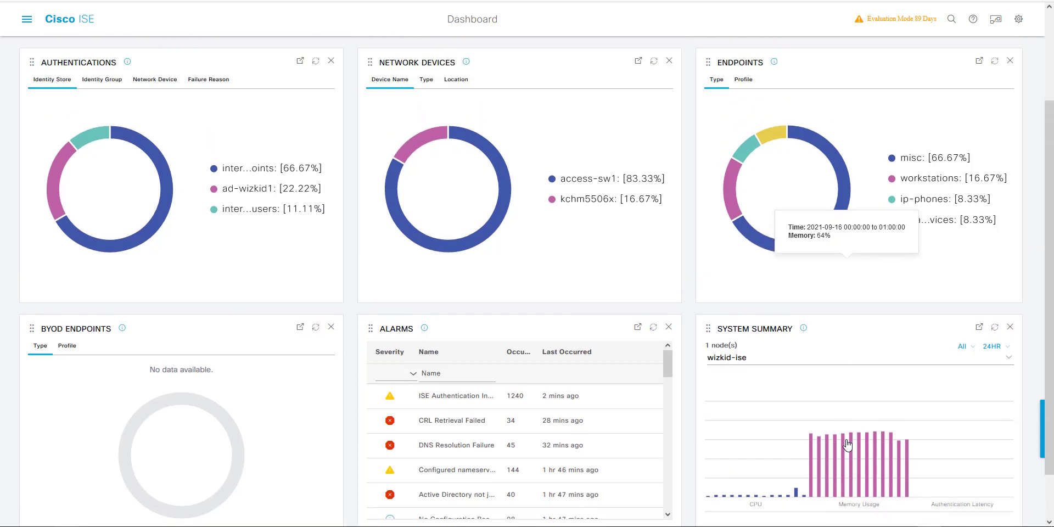
scroll(849, 444, "up", 1)
scroll(840, 439, "down", 2)
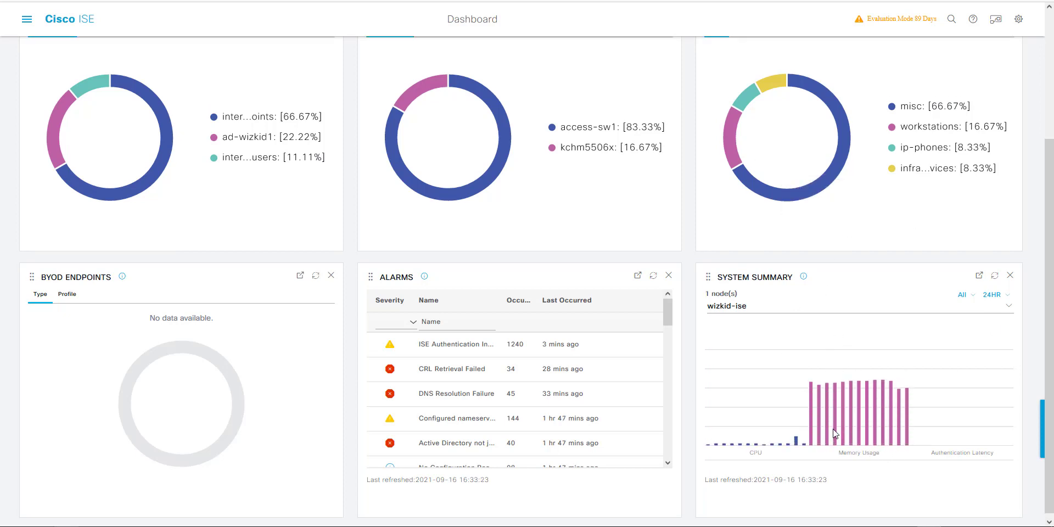
scroll(833, 429, "up", 3)
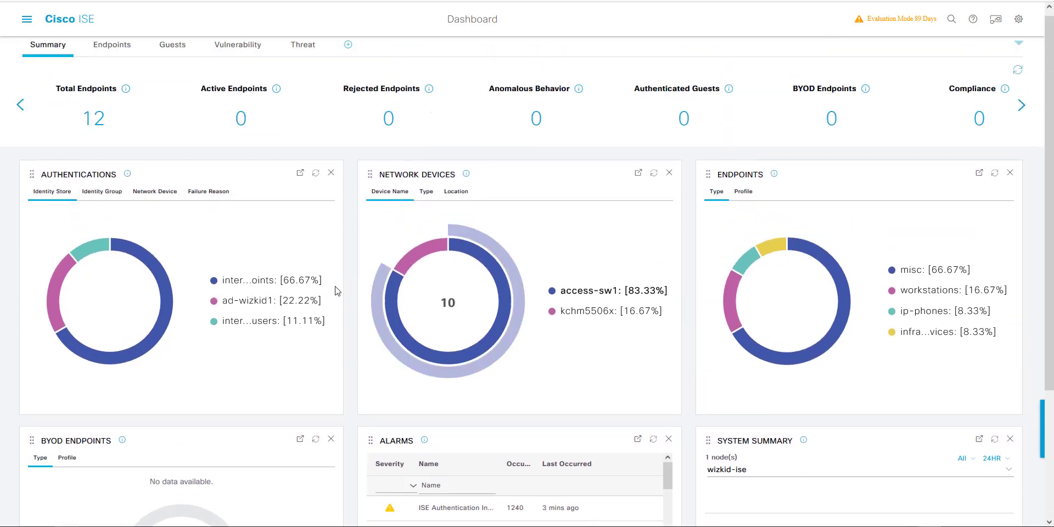
left_click(26, 20)
Step: Open Licensing, highlight the Device Admin row and PID SNS-3515-K9, then show the Licenses help note
left_click(84, 121)
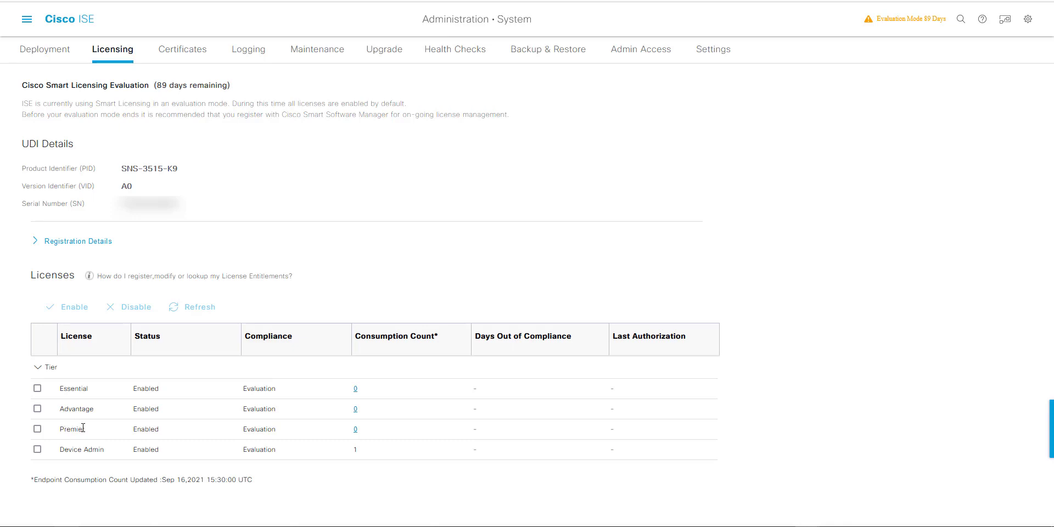
left_click_drag(58, 450, 262, 445)
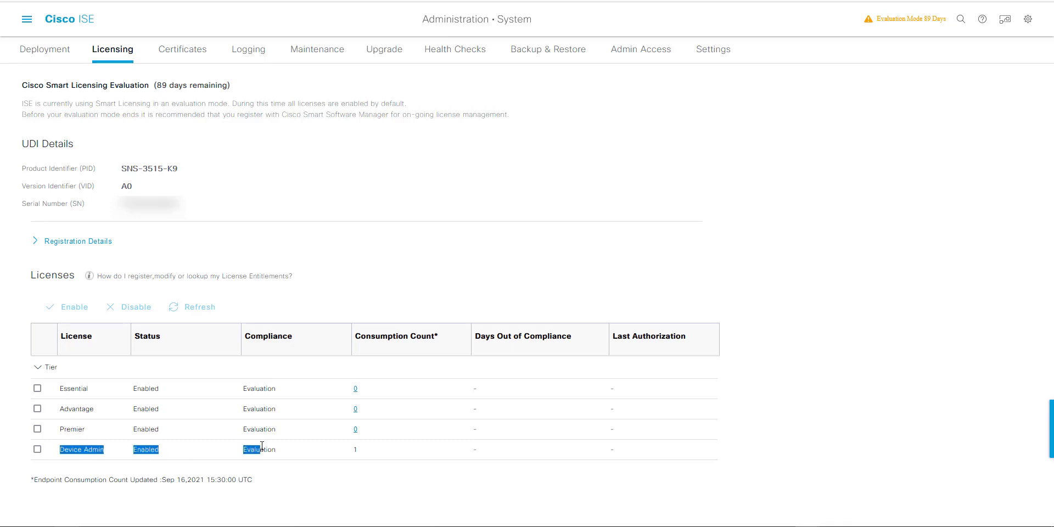
left_click(166, 449)
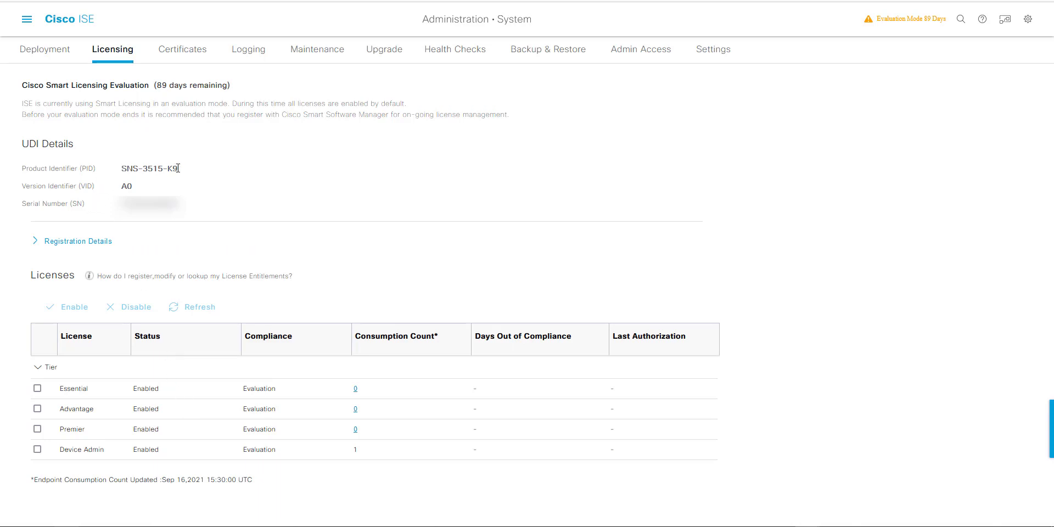
left_click_drag(198, 169, 134, 168)
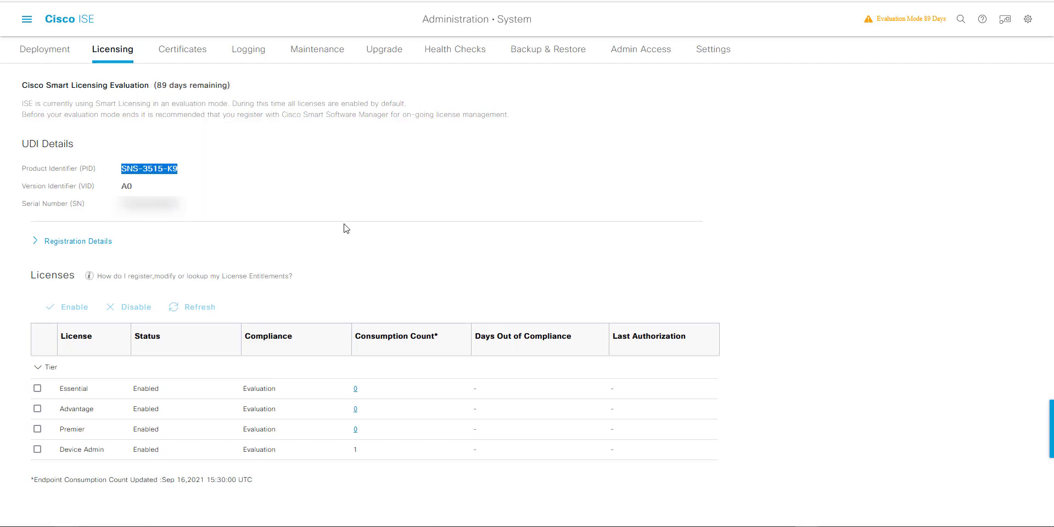
left_click(89, 275)
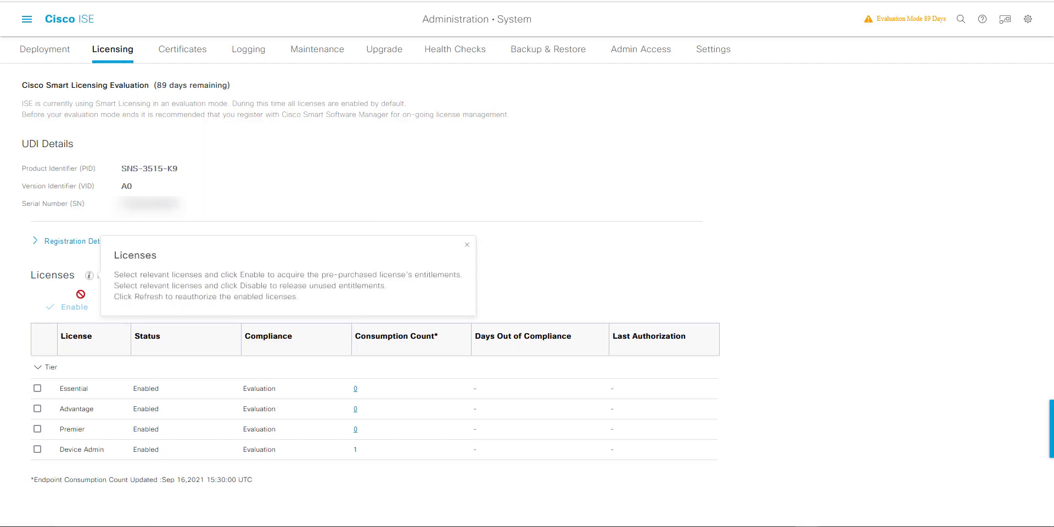